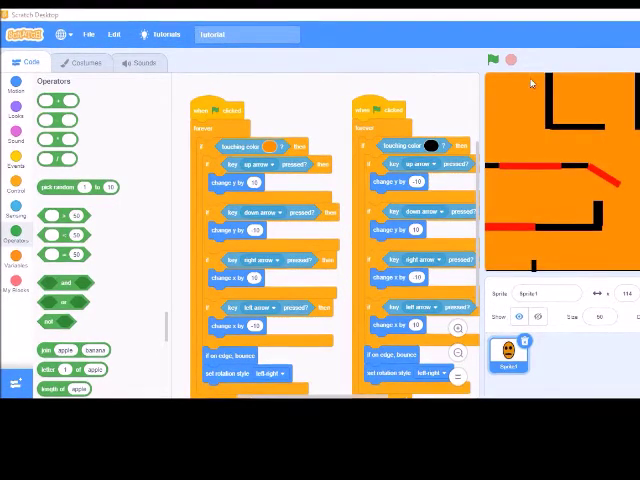
- Test-run the maze game, stop it, and nudge the player sprite left with the arrow key
left_click(494, 61)
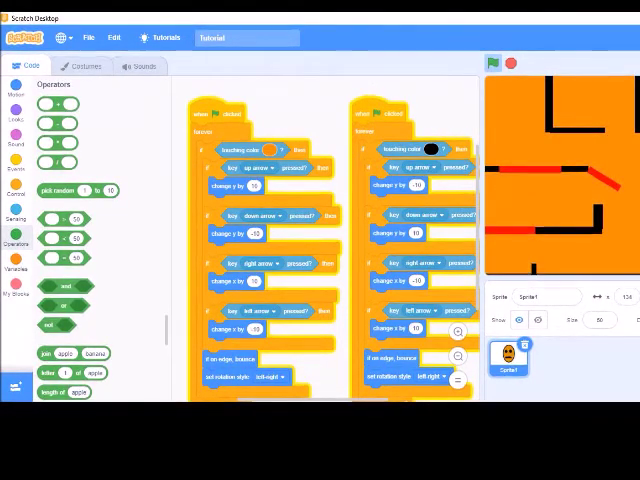
left_click(511, 63)
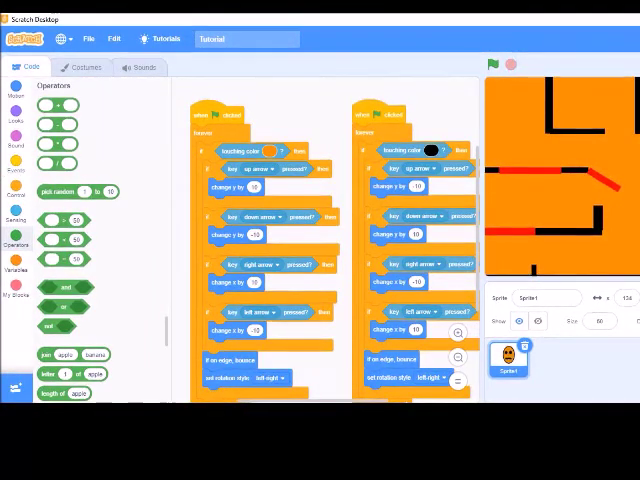
key("Left")
key("Left")
key("Left")
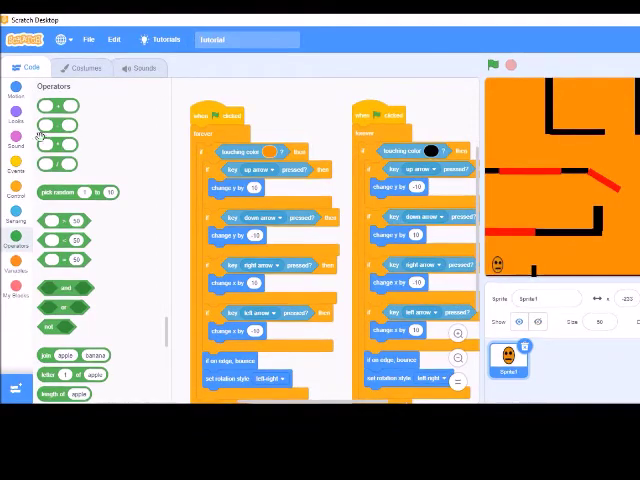
- Start the first flag script with 'go to x: -233 y: -138' and open the maze backdrop
left_click(16, 90)
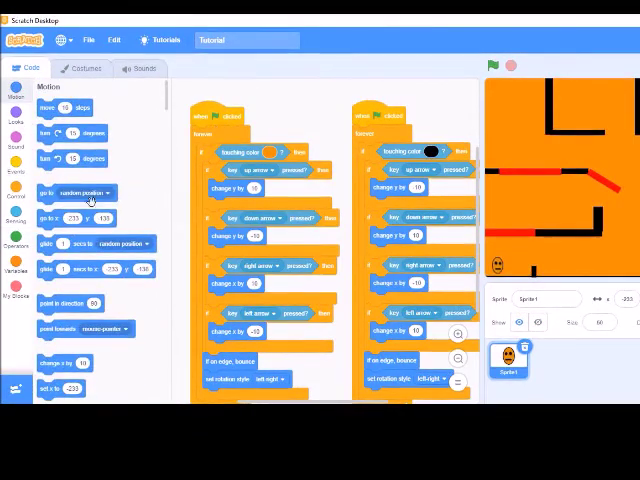
left_click_drag(50, 218, 205, 130)
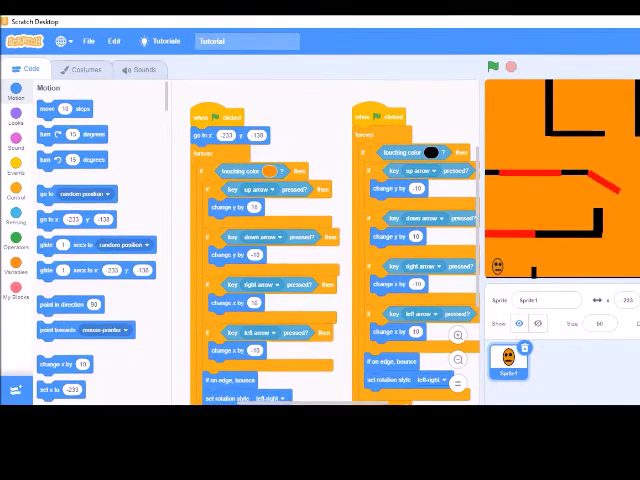
left_click(625, 372)
left_click(86, 69)
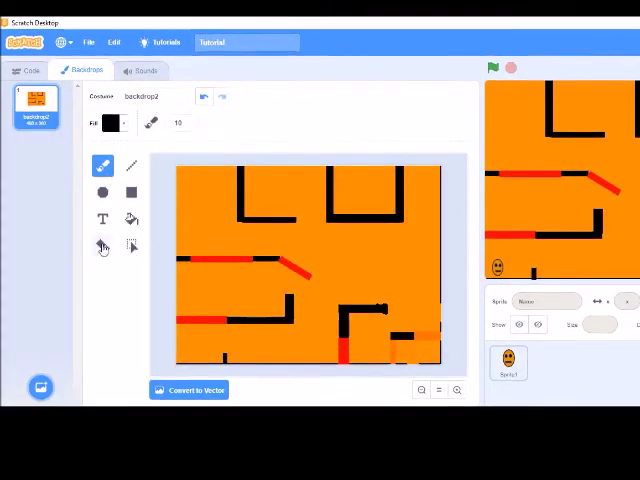
- Erase the lower-right wall end and bucket-fill the leftover white spots with the maze orange
left_click(103, 247)
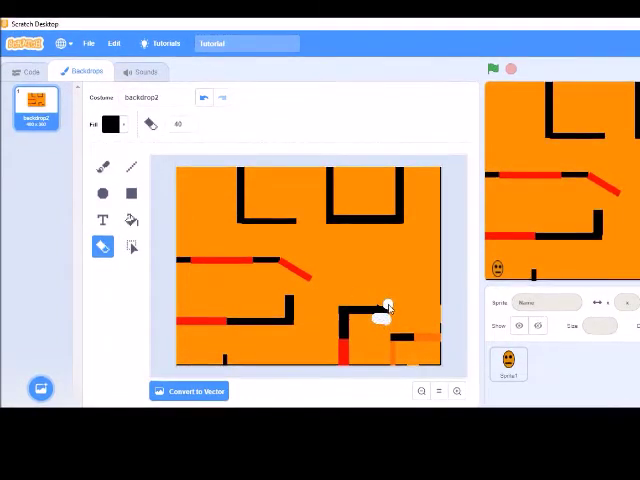
left_click(205, 98)
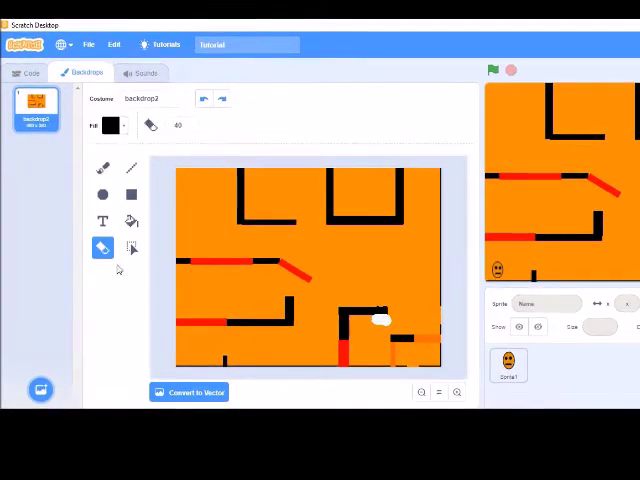
left_click(131, 221)
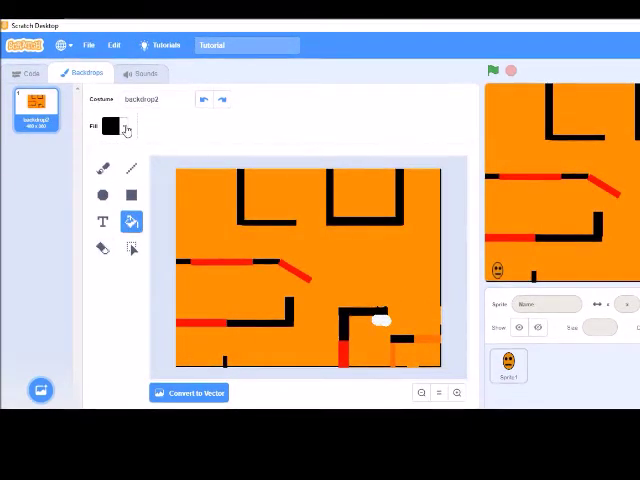
left_click(126, 129)
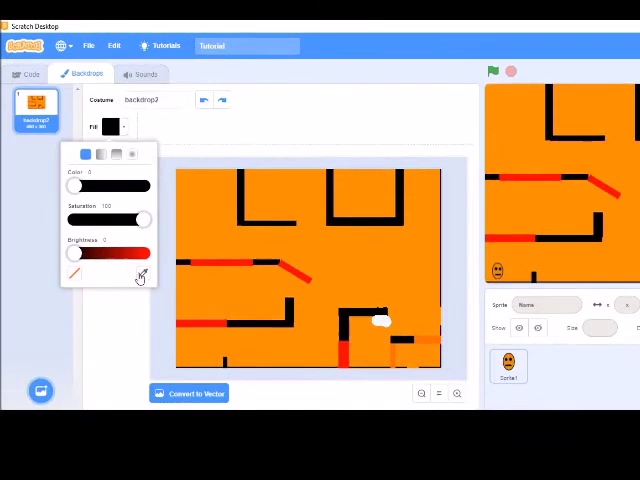
left_click(140, 277)
left_click(327, 264)
left_click(386, 326)
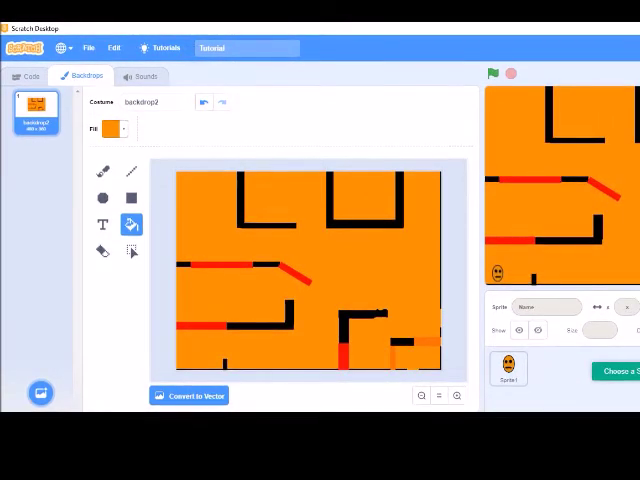
left_click(617, 371)
- Search the sprite library for 'wanda' and add the Wanda sprite
left_click(65, 82)
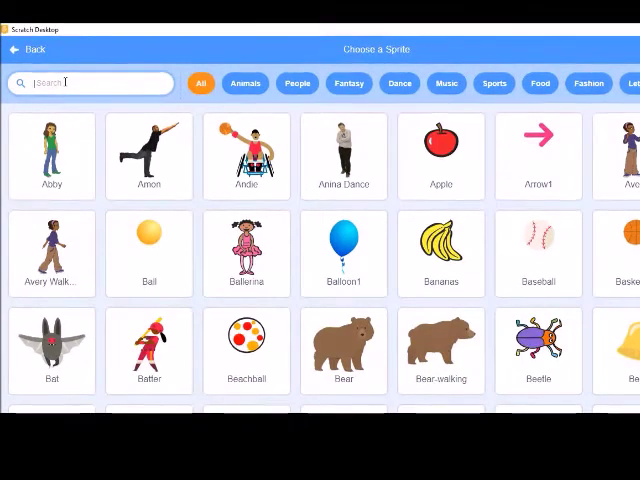
type("wanda")
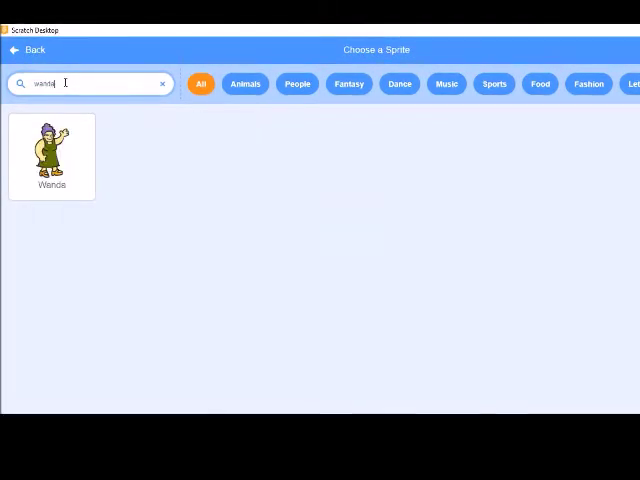
left_click(52, 155)
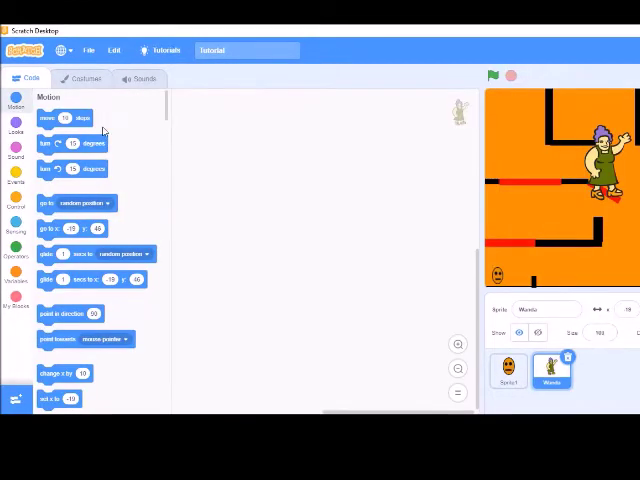
- Fill Wanda's green dress with desaturated grey and erase her orange shoes and lower legs
left_click(85, 79)
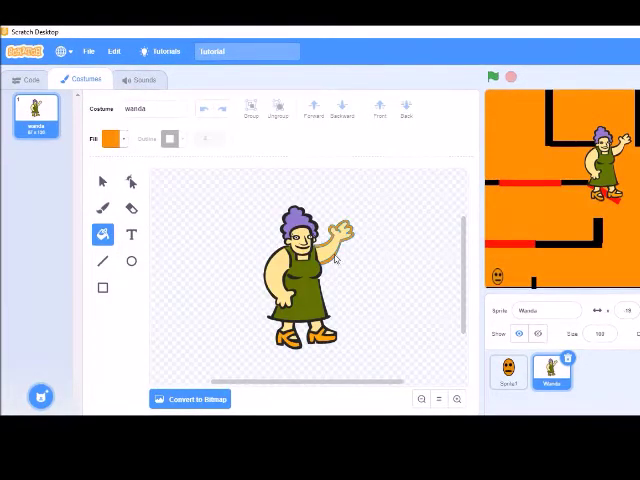
left_click(113, 139)
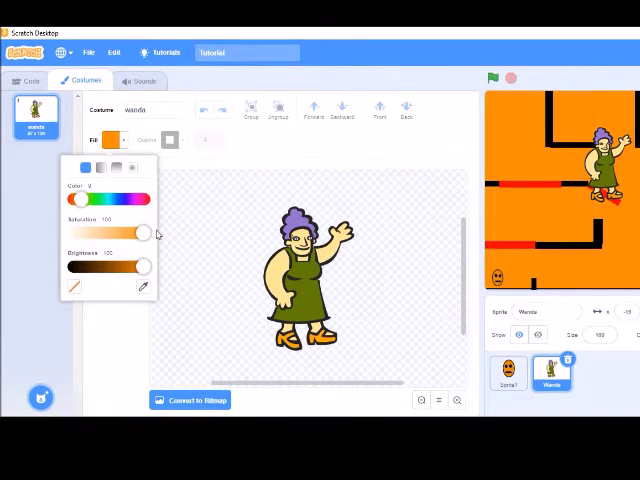
mouse_move(141, 233)
left_mouse_down()
mouse_move(74, 235)
mouse_move(150, 234)
left_mouse_up()
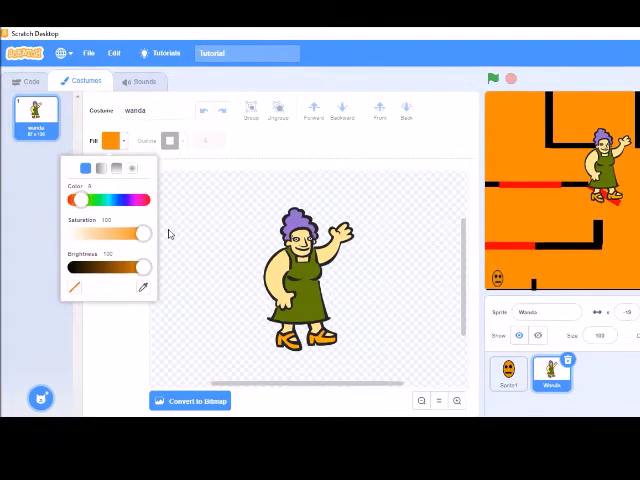
mouse_move(145, 268)
left_mouse_down()
mouse_move(86, 268)
mouse_move(104, 268)
left_mouse_up()
left_click_drag(143, 233, 40, 233)
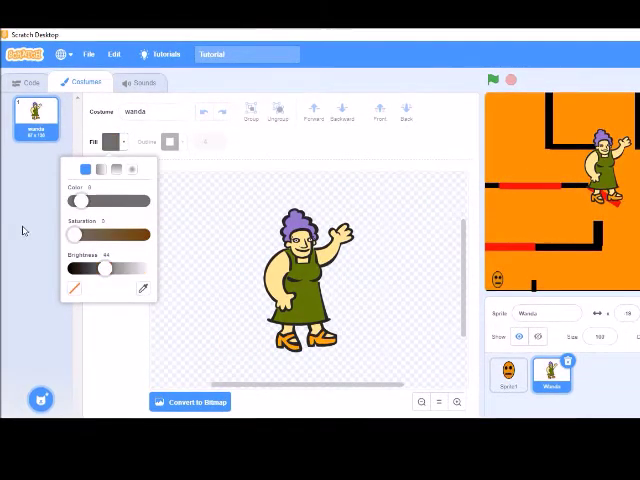
left_click_drag(104, 268, 105, 270)
left_click(311, 293)
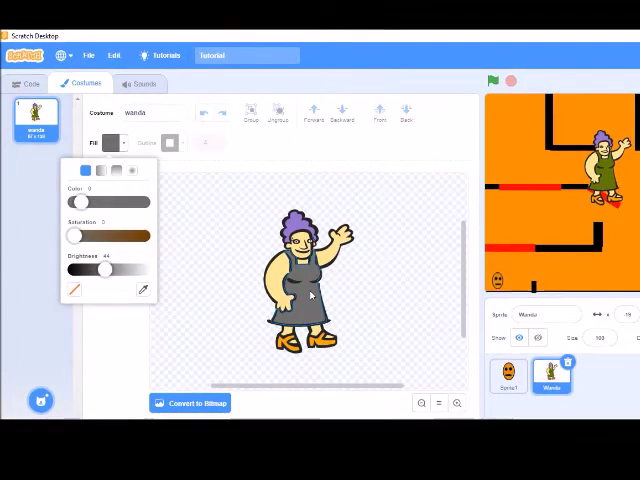
left_click(311, 293)
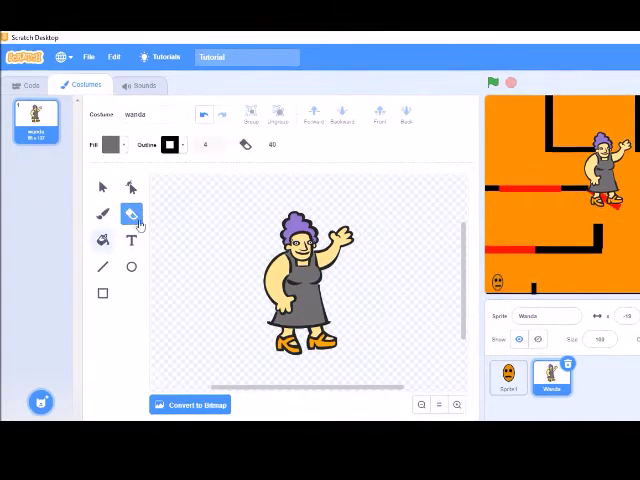
left_click_drag(272, 345, 335, 343)
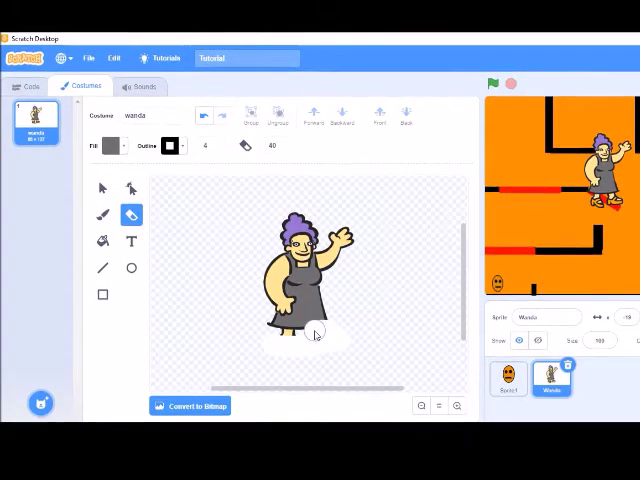
left_click_drag(315, 335, 290, 337)
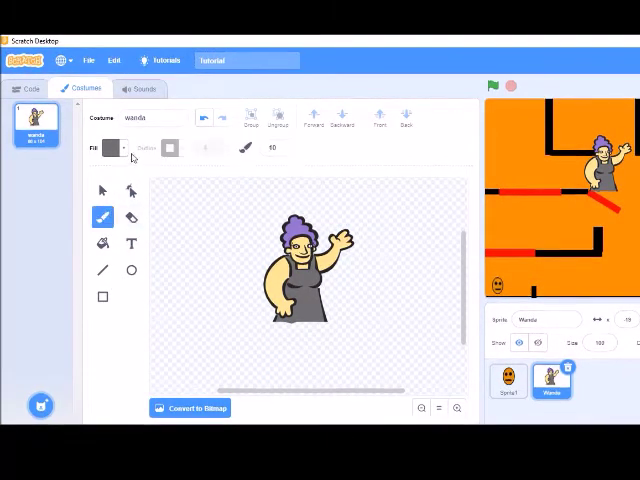
- Brush a long skirt outline down to the ground in Wanda's dark outline colour
left_click(123, 149)
left_click(142, 275)
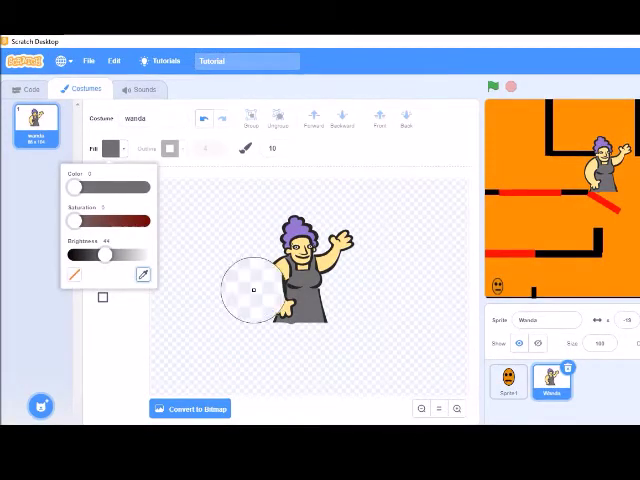
left_click(268, 296)
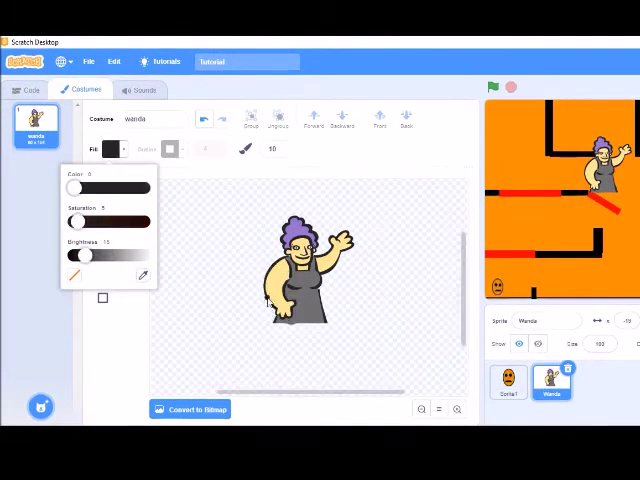
left_click(277, 330)
left_click_drag(277, 330, 258, 358)
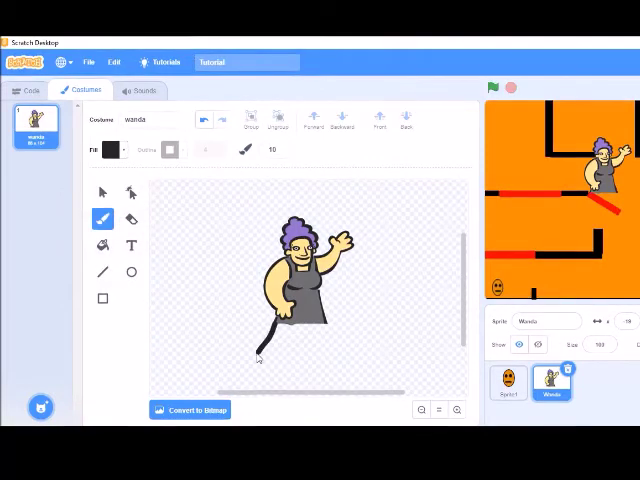
left_click_drag(328, 364, 345, 356)
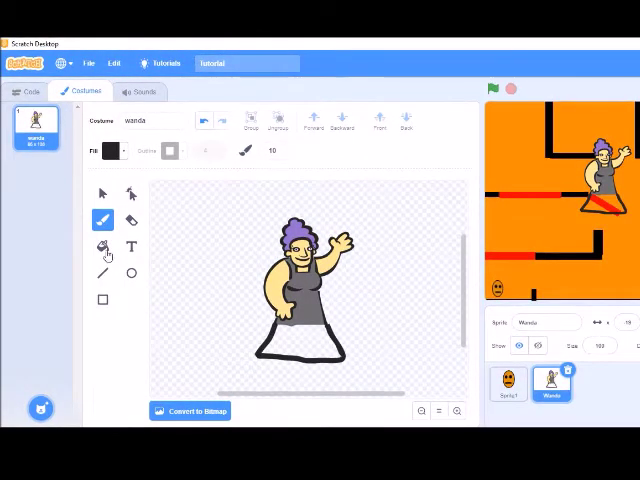
- Convert the costume to bitmap and fill the new skirt with the dress grey
left_click(111, 150)
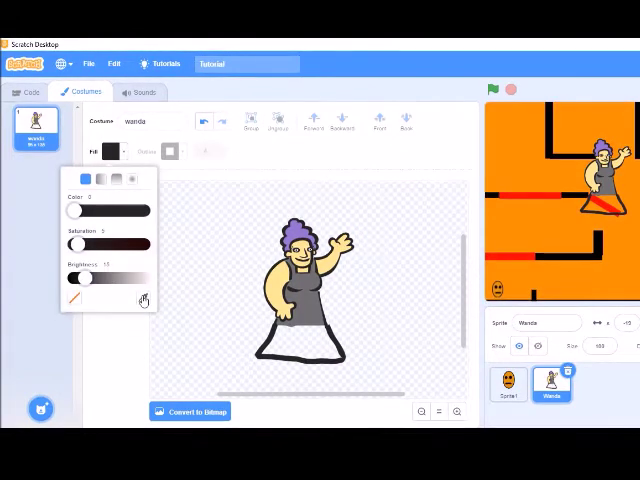
left_click(143, 300)
left_click(297, 296)
left_click(313, 354)
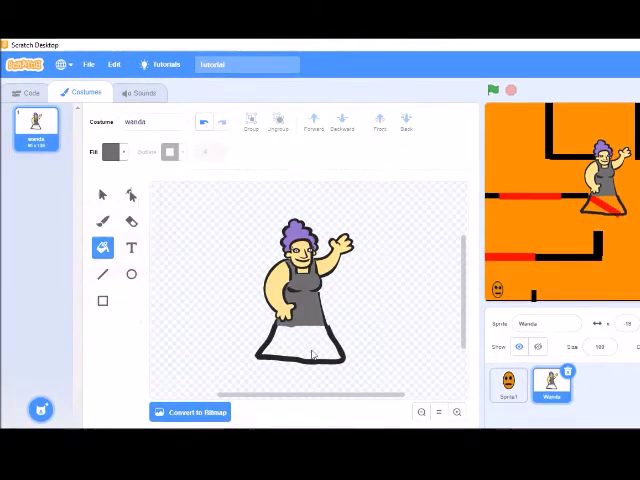
left_click(221, 413)
left_click(283, 336)
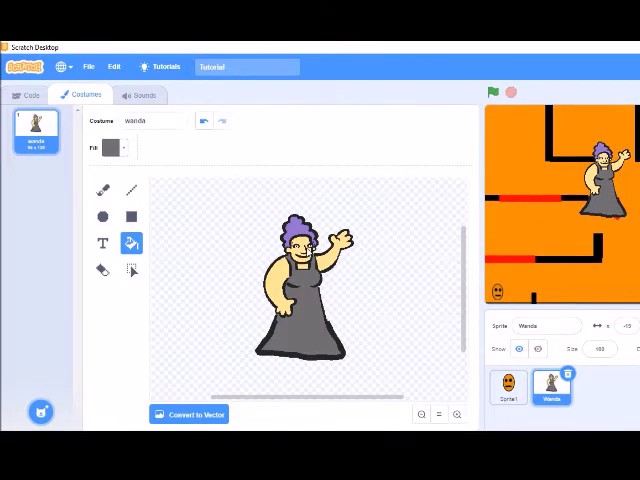
- Mix a dark grey fill colour and test it on Wanda's arm
left_click(117, 148)
left_click_drag(72, 242, 146, 242)
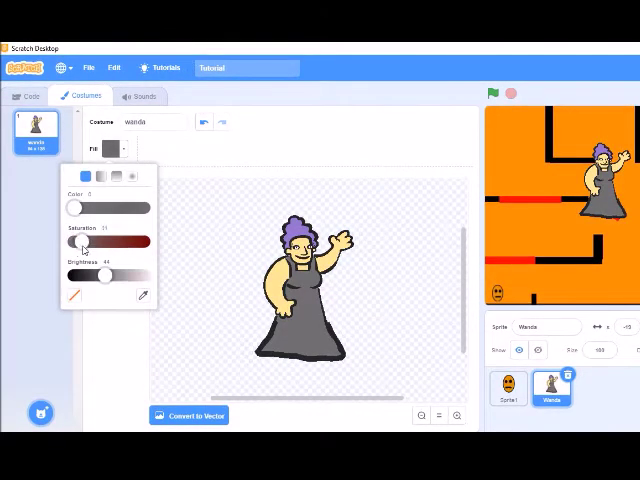
left_click_drag(76, 209, 143, 209)
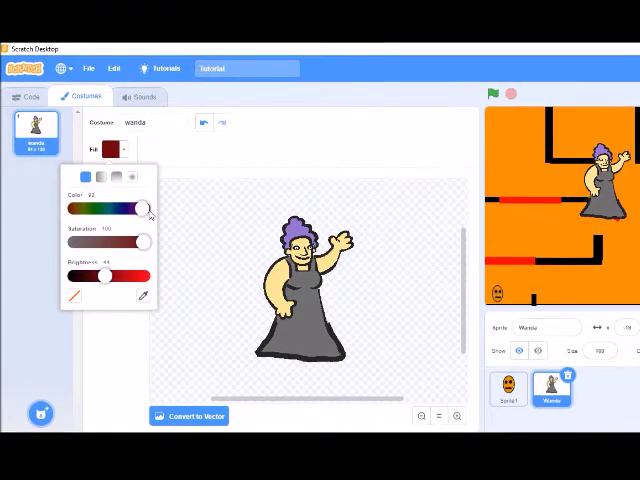
left_click_drag(111, 278, 146, 278)
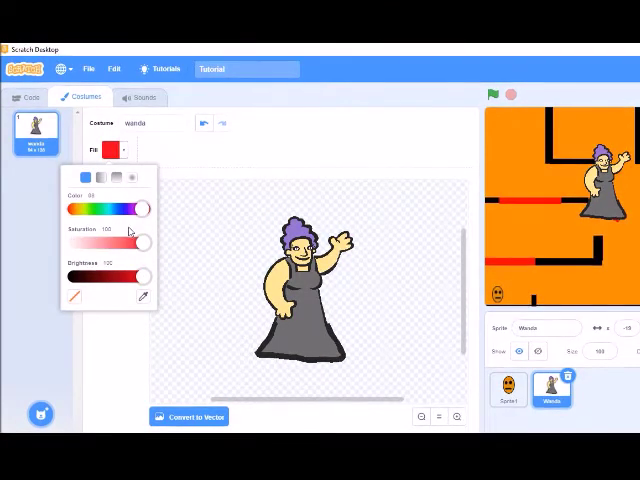
left_click_drag(144, 209, 73, 209)
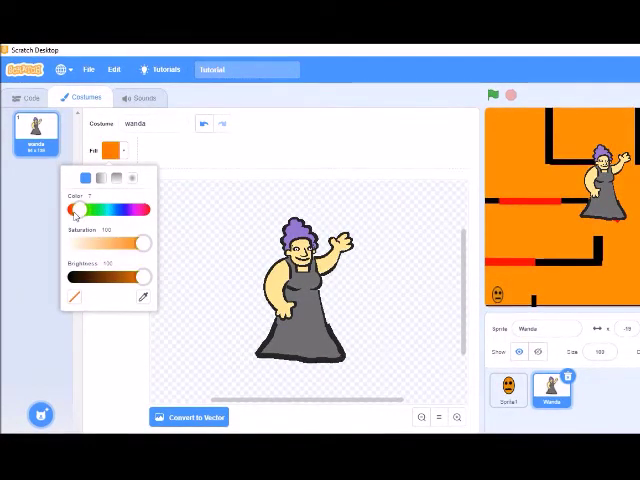
left_click_drag(143, 278, 115, 278)
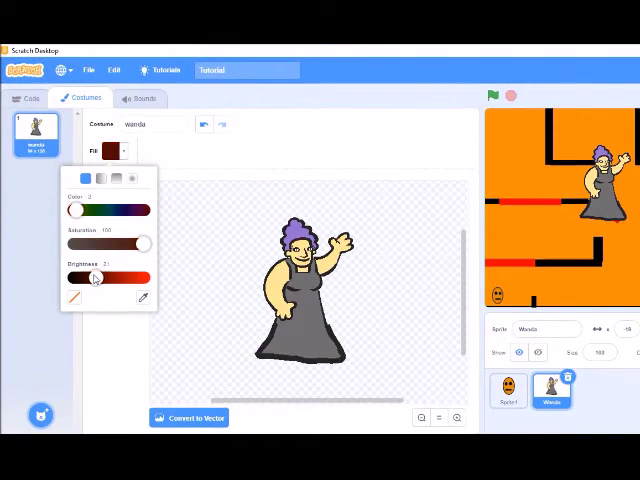
left_click_drag(75, 210, 84, 210)
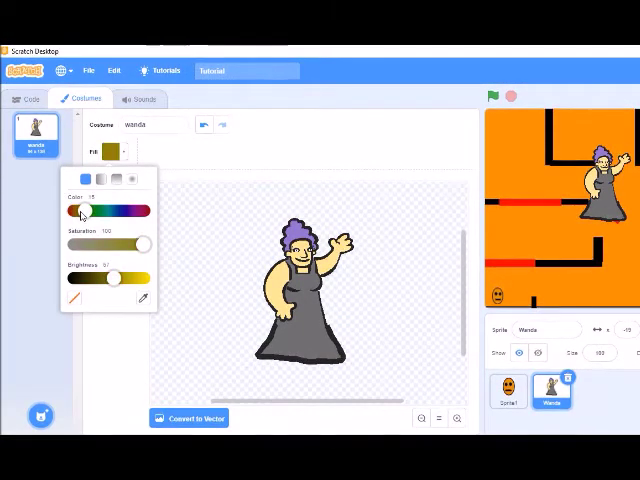
left_click_drag(141, 244, 84, 245)
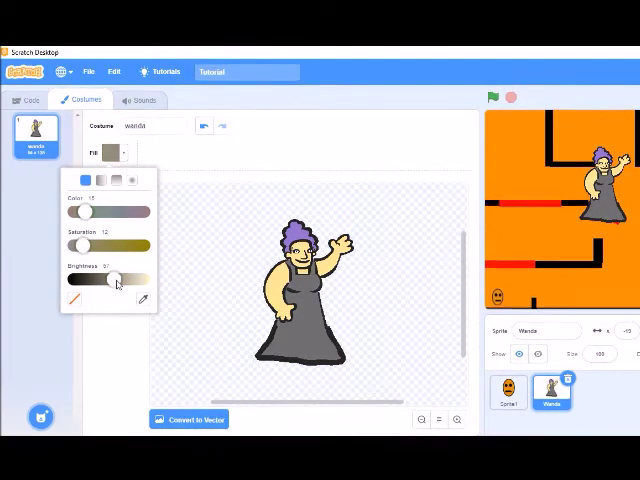
left_click_drag(117, 281, 104, 281)
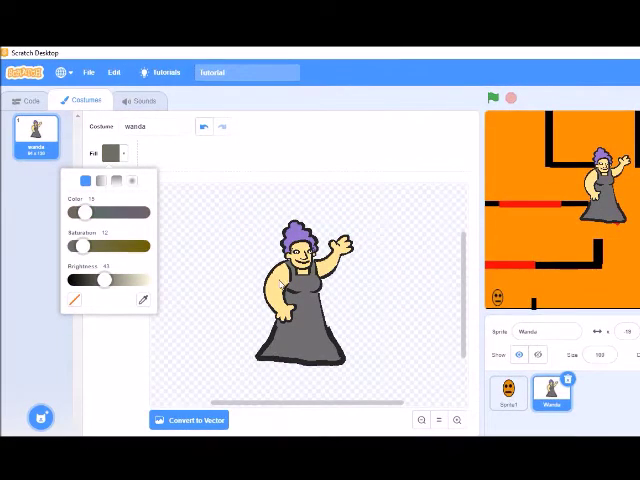
left_click(280, 285)
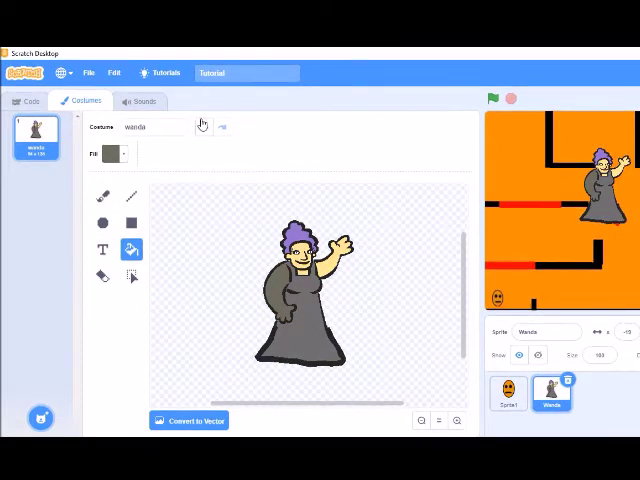
left_click(202, 126)
- Fill Wanda's left arm a darker grey, then fine-tune the grey shade
left_click(120, 158)
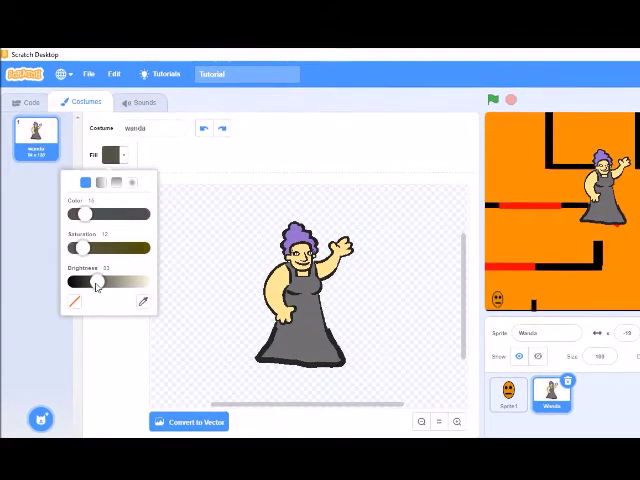
left_click_drag(97, 284, 92, 284)
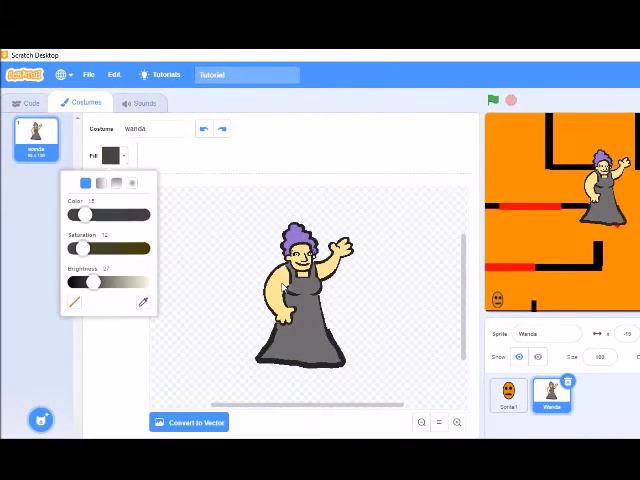
left_click(283, 287)
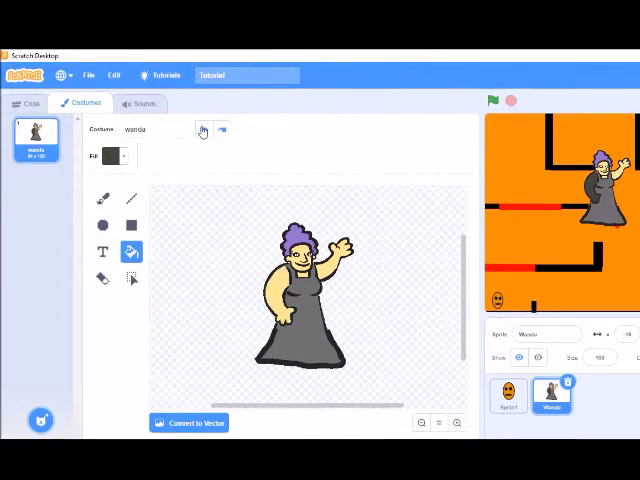
left_click(122, 157)
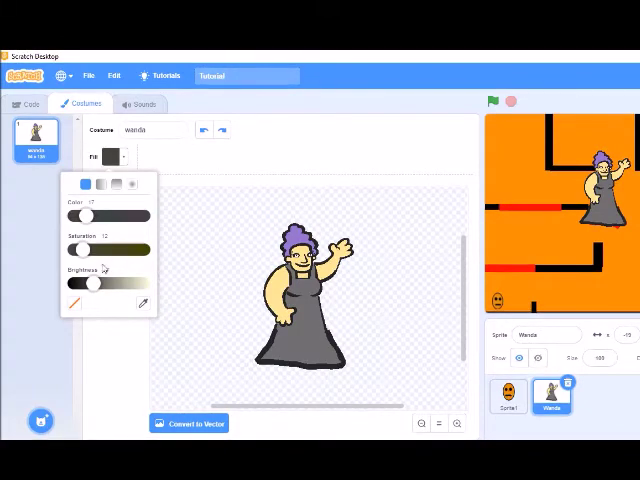
left_click_drag(95, 284, 108, 284)
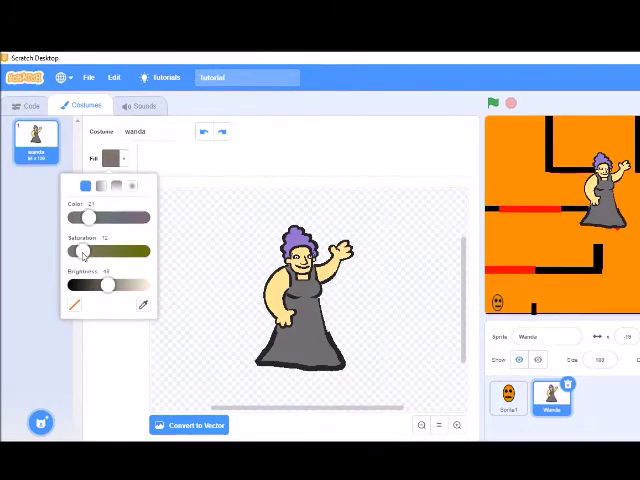
left_click_drag(83, 252, 79, 252)
left_click_drag(104, 286, 98, 286)
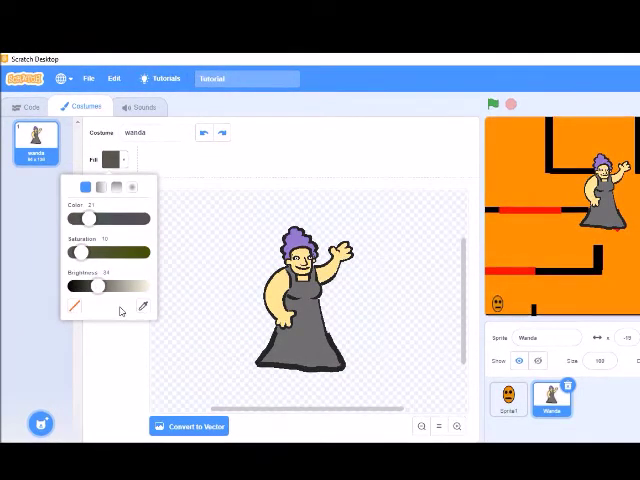
mouse_move(98, 287)
left_mouse_down()
mouse_move(110, 287)
mouse_move(88, 288)
left_mouse_up()
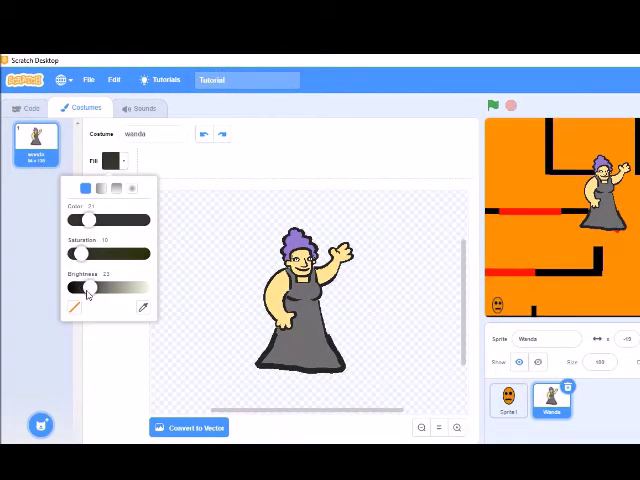
- Fill Wanda's arm skin and face dark grey, undoing the stray background and hand fills
left_click(250, 311)
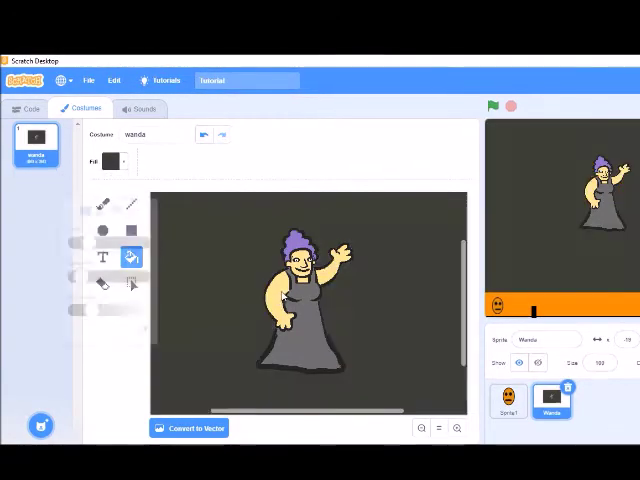
left_click(204, 135)
left_click(282, 286)
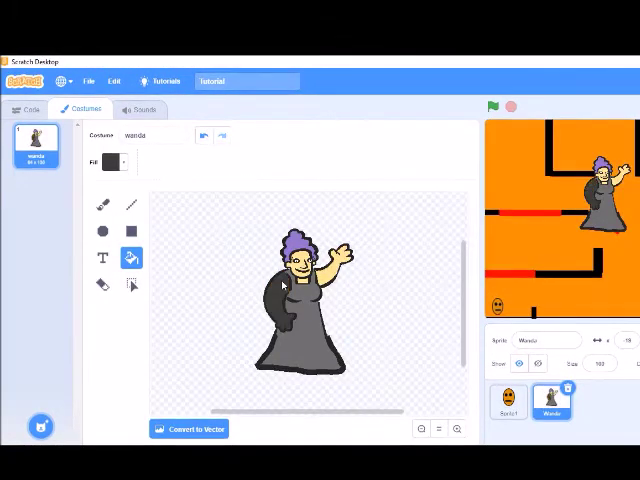
left_click(338, 270)
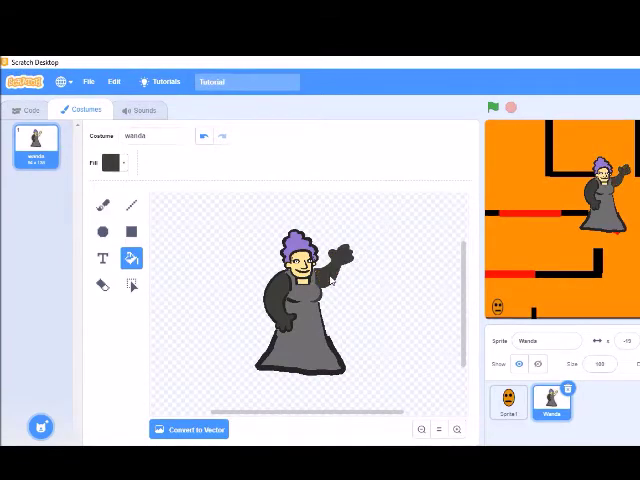
left_click(202, 138)
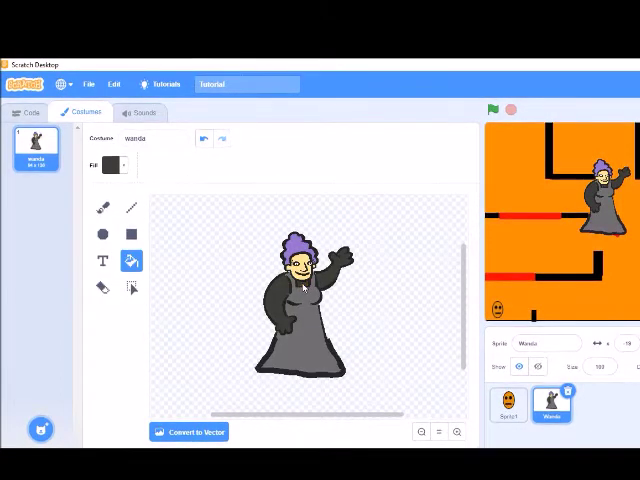
left_click(302, 272)
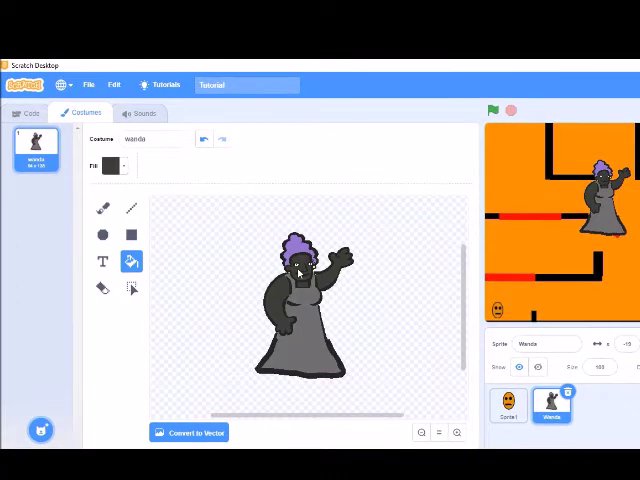
- Refill Wanda's purple hair with a pale pinkish grey
left_click(122, 164)
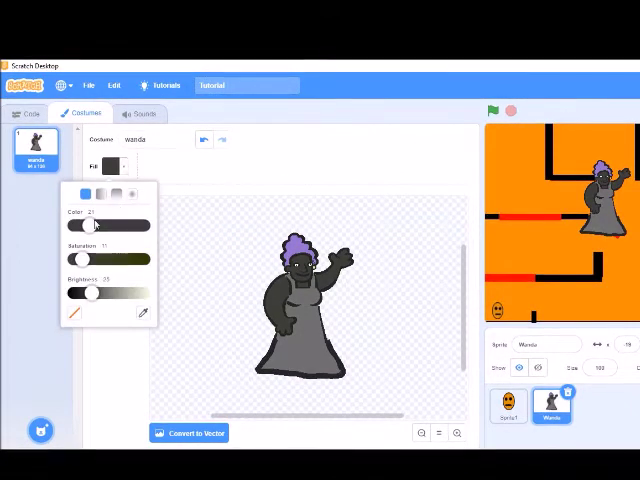
left_click_drag(94, 225, 128, 226)
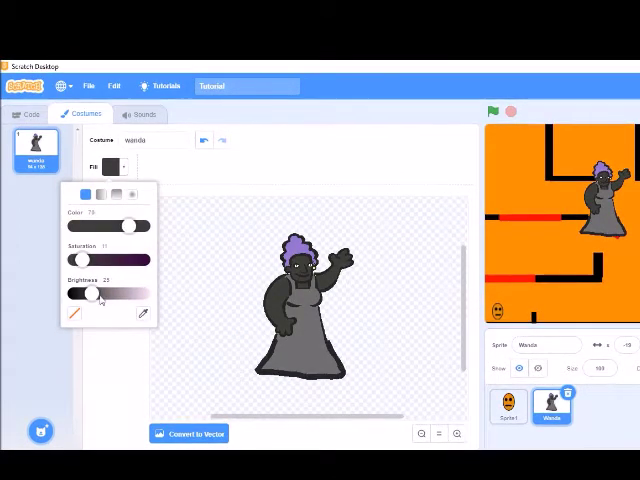
left_click_drag(97, 294, 127, 294)
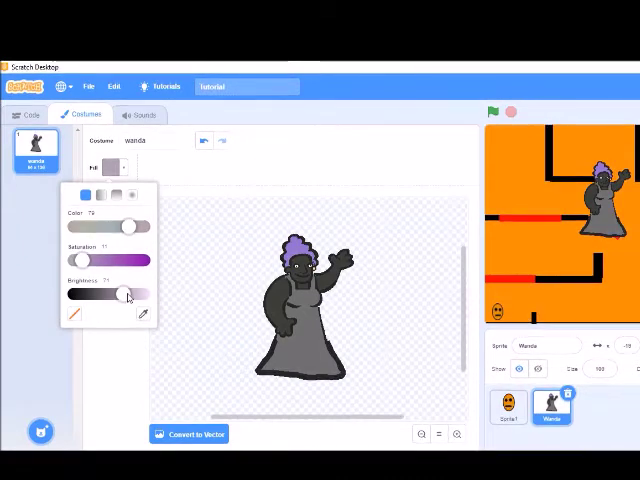
left_click_drag(128, 226, 75, 227)
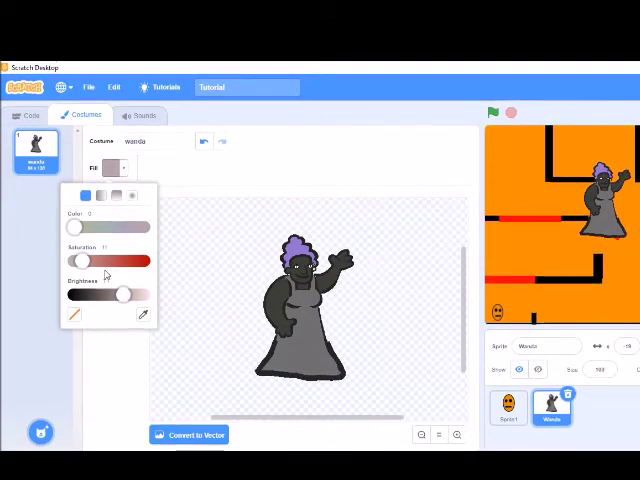
left_click_drag(123, 294, 92, 296)
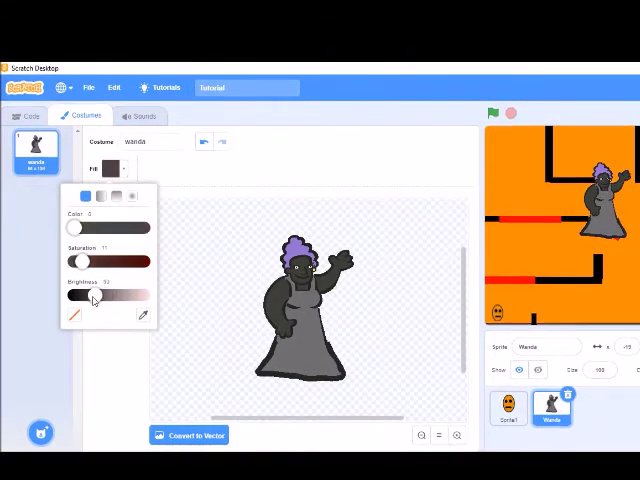
mouse_move(92, 296)
left_mouse_down()
mouse_move(132, 296)
mouse_move(120, 296)
left_mouse_up()
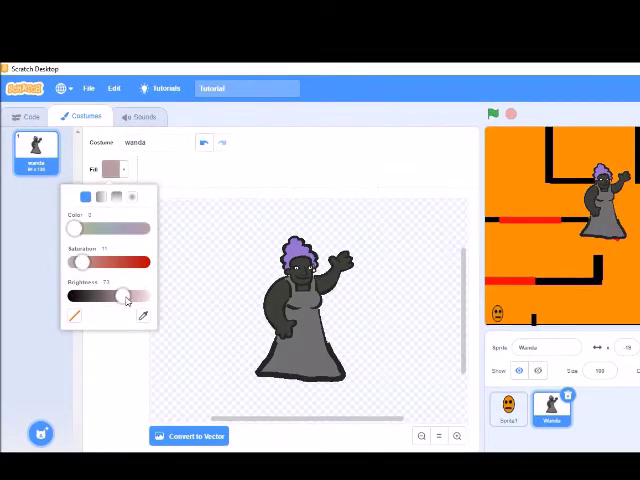
left_click(286, 227)
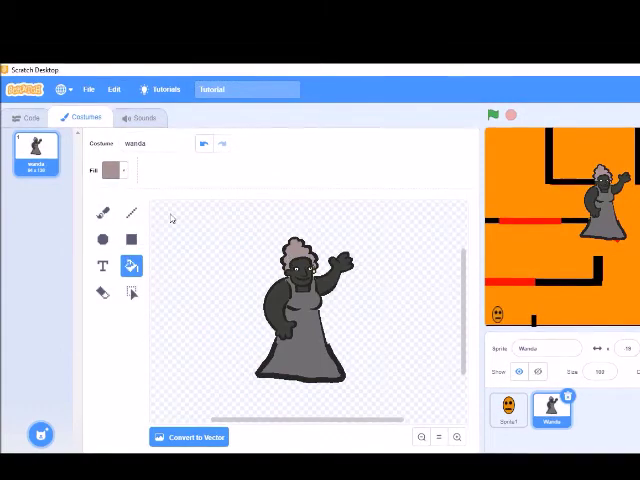
- Draw a red circle eye on Wanda's face, redrawing it once
left_click(105, 243)
left_click(115, 171)
mouse_move(127, 245)
left_mouse_down()
mouse_move(85, 245)
mouse_move(148, 245)
left_mouse_up()
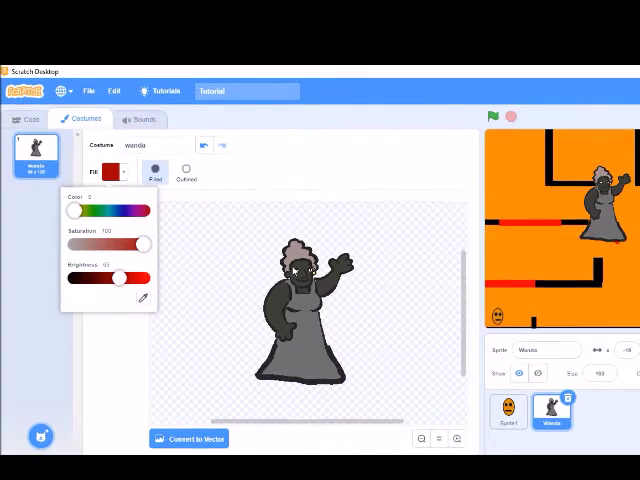
left_click_drag(293, 266, 312, 272)
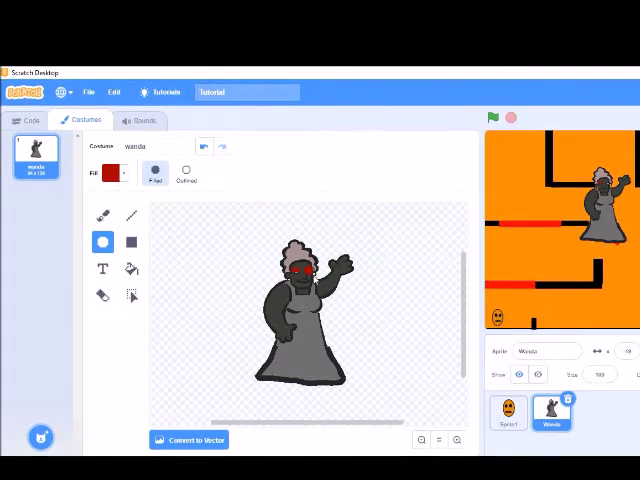
left_click(203, 150)
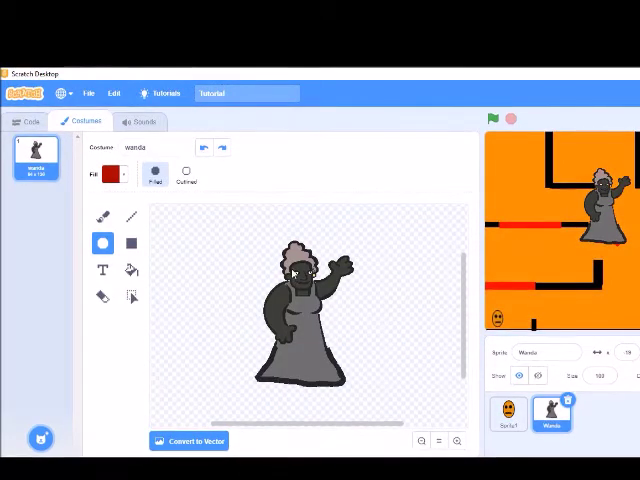
mouse_move(293, 266)
left_mouse_down()
mouse_move(302, 276)
mouse_move(312, 274)
left_mouse_up()
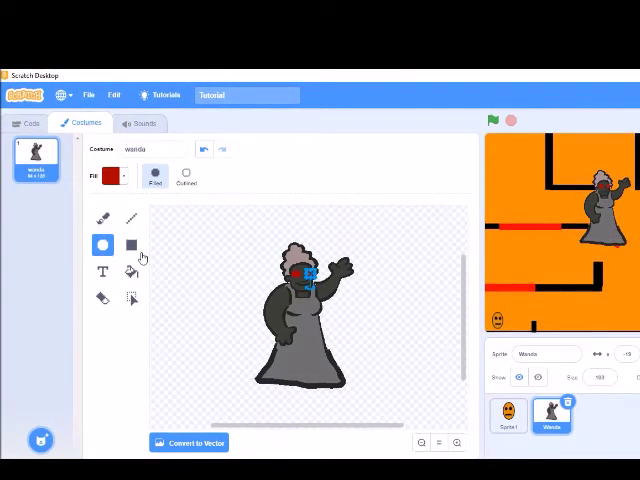
- Set the fill colour to black by dropping brightness to 0
left_click(122, 178)
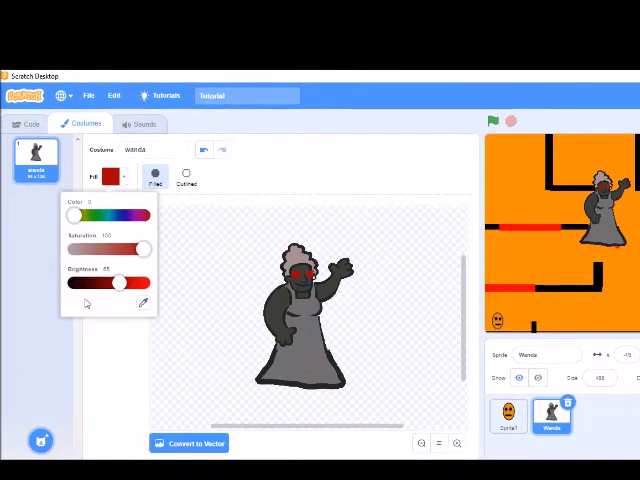
left_click_drag(118, 283, 72, 283)
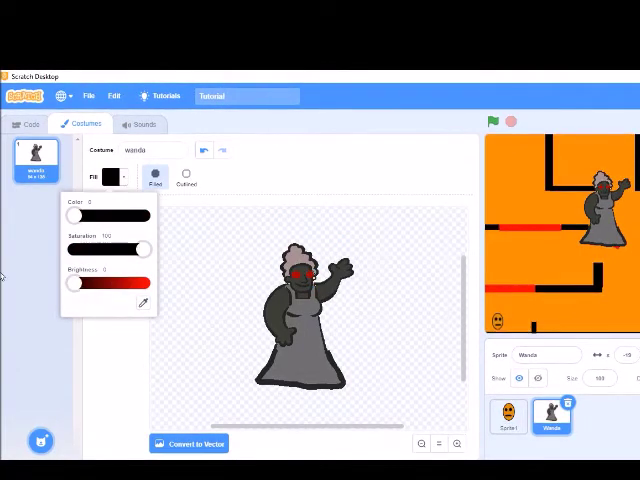
left_click(292, 286)
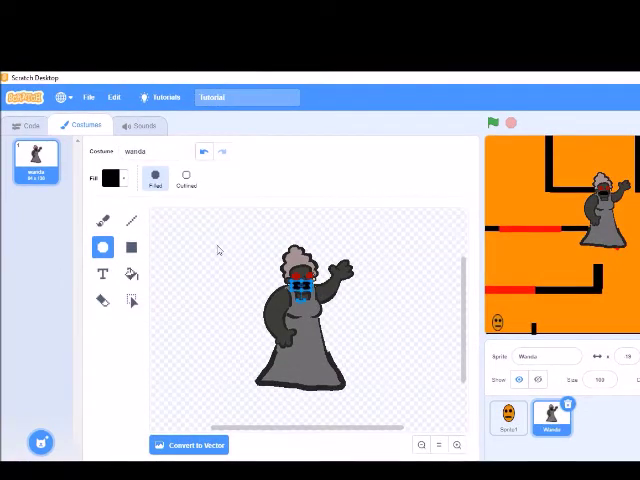
left_click(130, 247)
- Mix an orange fill and draw a tall orange bar above Wanda's raised hand
left_click(112, 178)
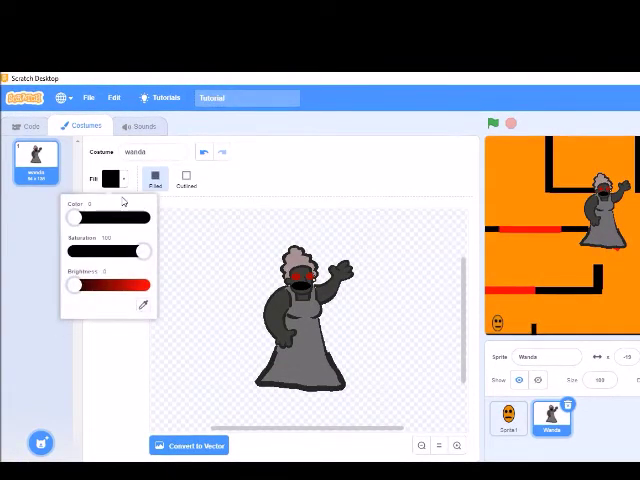
left_click_drag(72, 285, 142, 285)
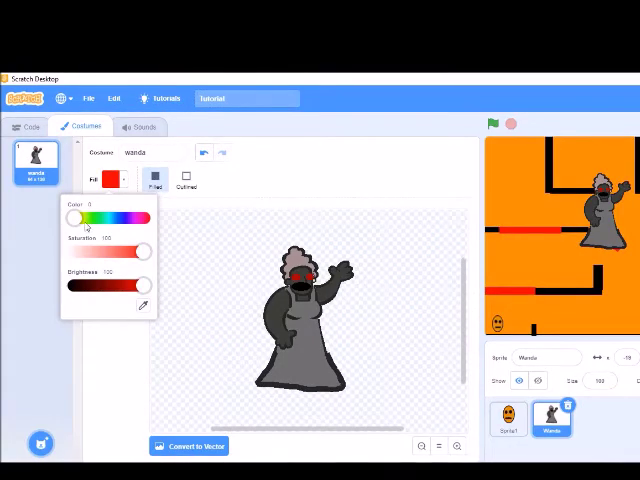
mouse_move(75, 219)
left_mouse_down()
mouse_move(92, 219)
mouse_move(78, 219)
left_mouse_up()
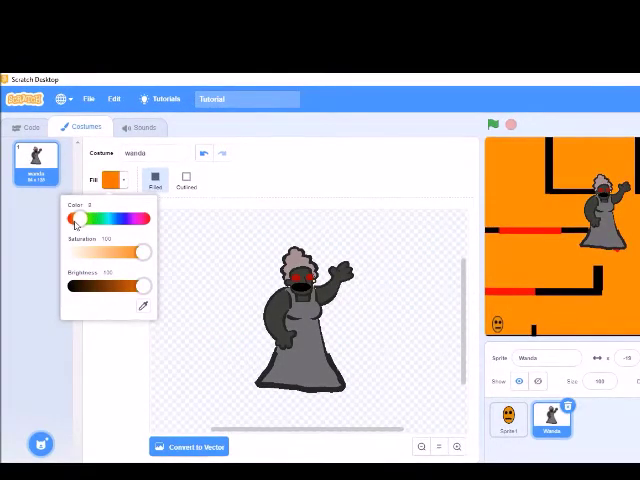
left_click_drag(142, 286, 128, 286)
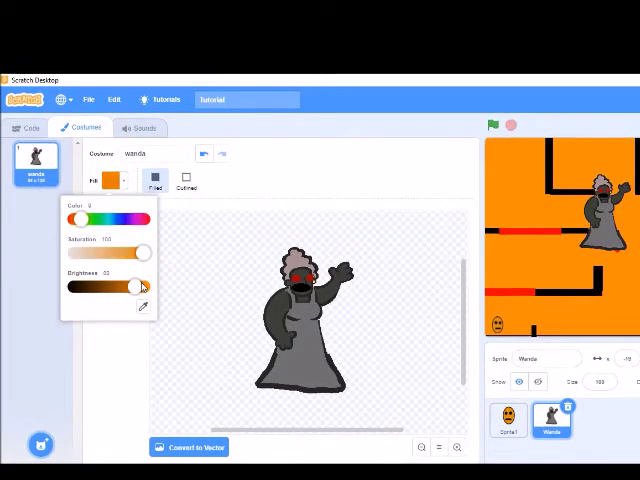
left_click_drag(332, 258, 346, 300)
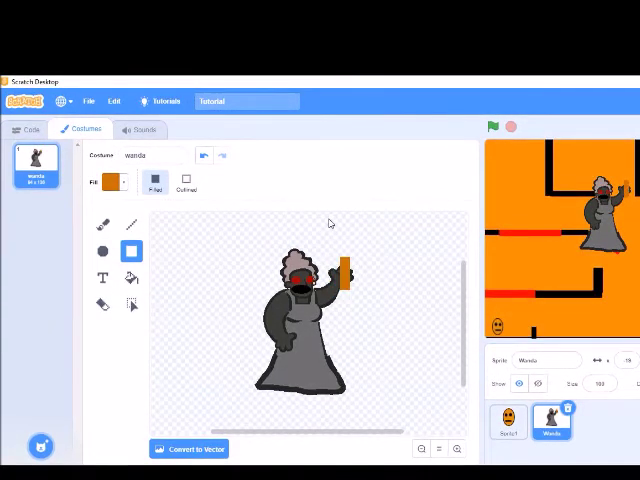
left_click_drag(328, 218, 362, 266)
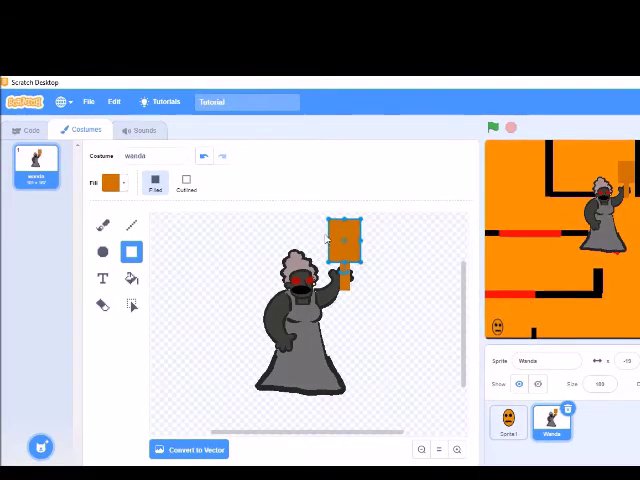
mouse_move(362, 266)
left_mouse_down()
mouse_move(366, 240)
mouse_move(356, 240)
mouse_move(343, 212)
left_mouse_up()
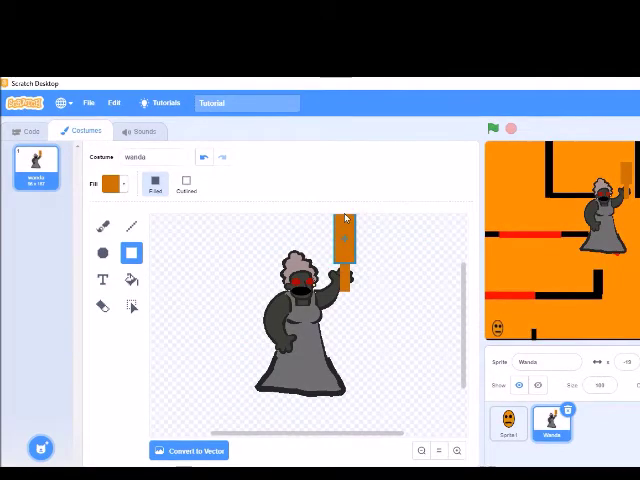
- Enter a small value in Wanda's Size field, then retype it to fine-tune her size
left_click(600, 385)
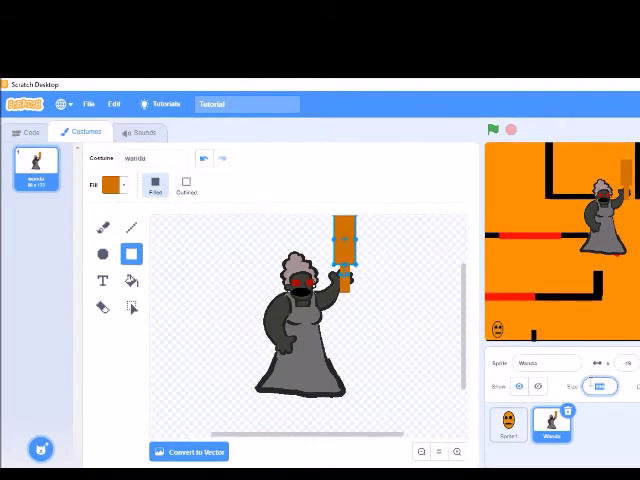
type("20")
key("Return")
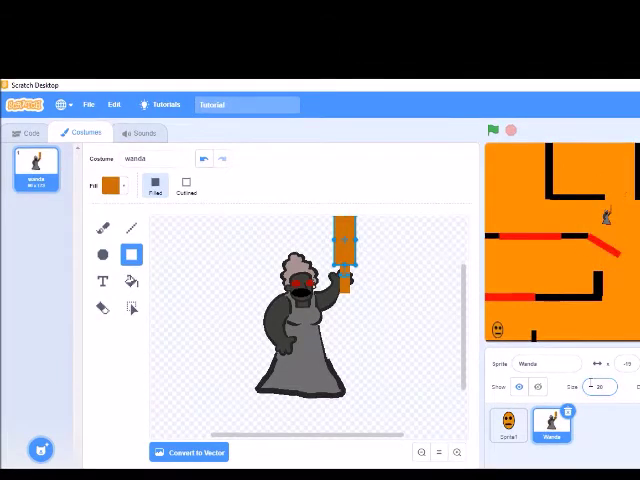
double_click(600, 387)
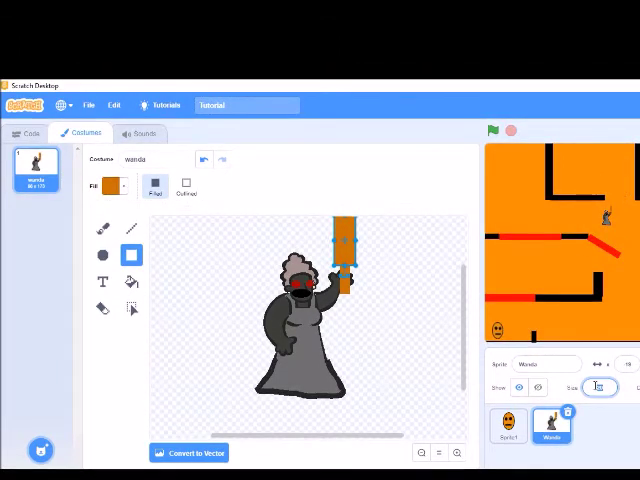
type("15")
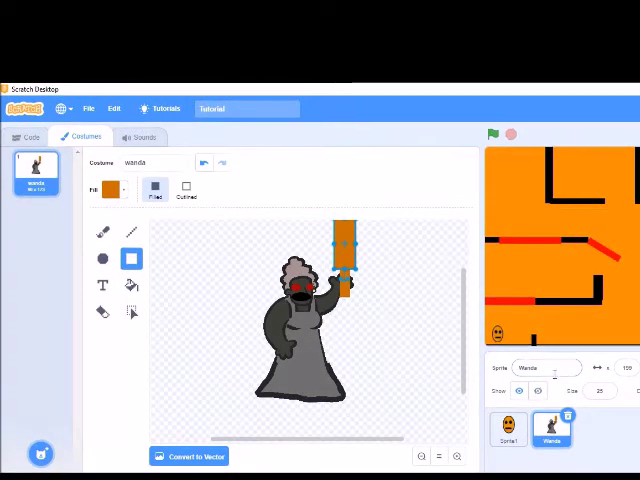
left_click(600, 391)
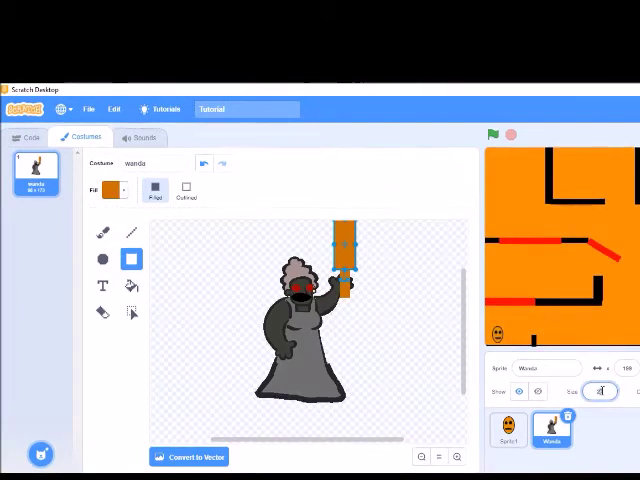
key("BackSpace")
type("30")
key("Return")
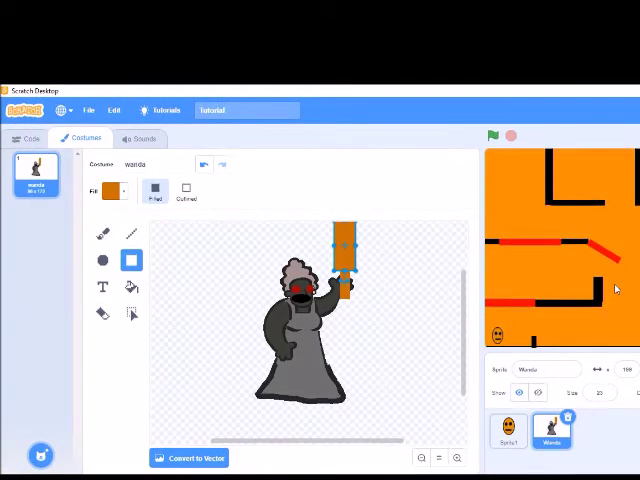
left_click(24, 140)
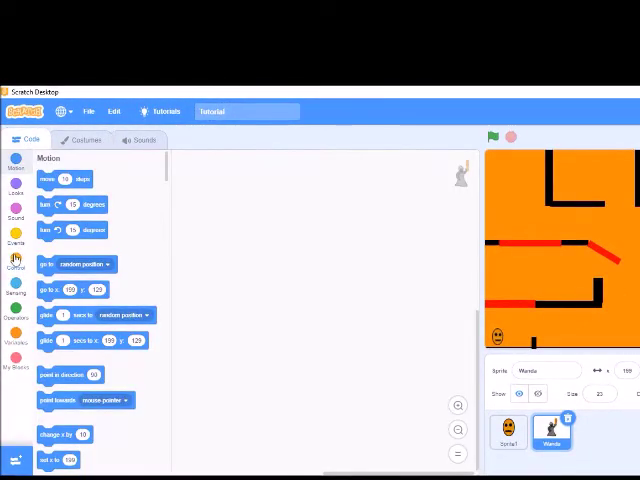
- Drop a 'when flag clicked' block into the code area and rename the Wanda sprite Granny
left_click(17, 240)
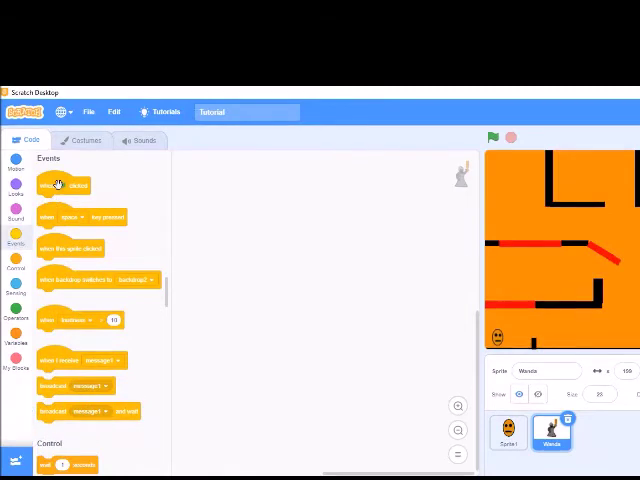
left_click_drag(58, 185, 223, 177)
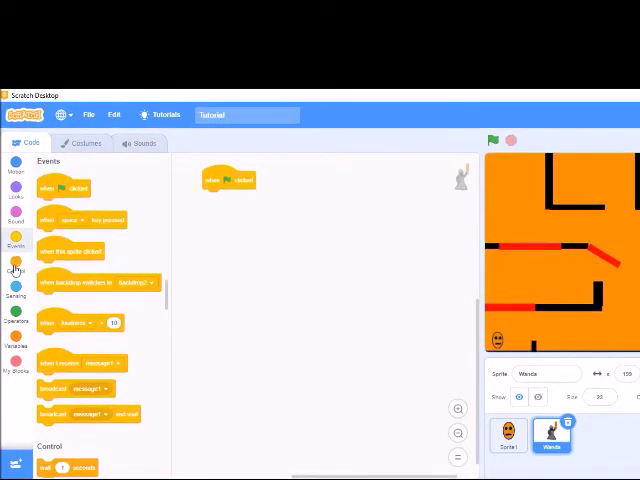
double_click(540, 374)
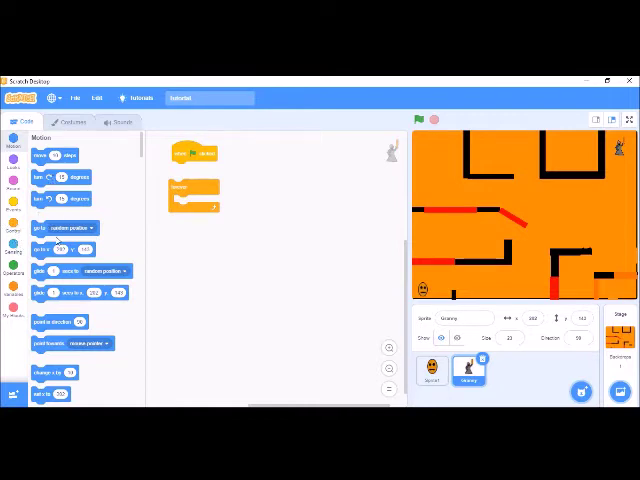
- Make Granny's first script go to a start spot, point towards Sprite1, and move forward
mouse_move(41, 249)
left_mouse_down()
mouse_move(184, 179)
mouse_move(185, 168)
left_mouse_up()
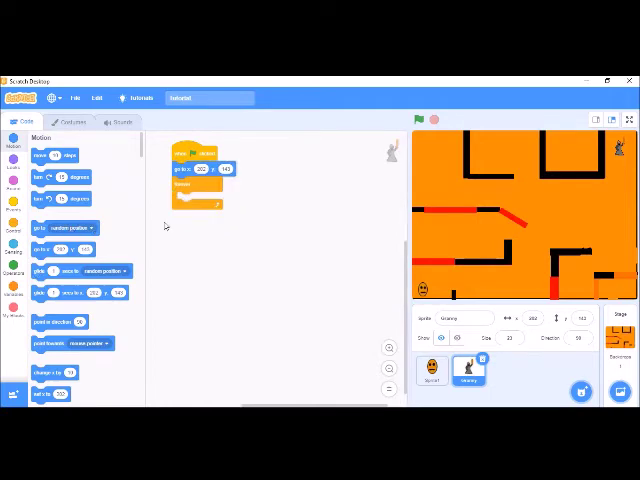
left_click(14, 229)
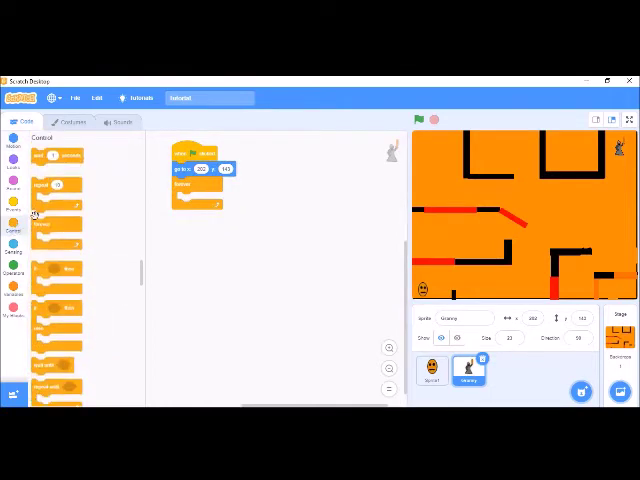
left_click(14, 203)
left_click(14, 143)
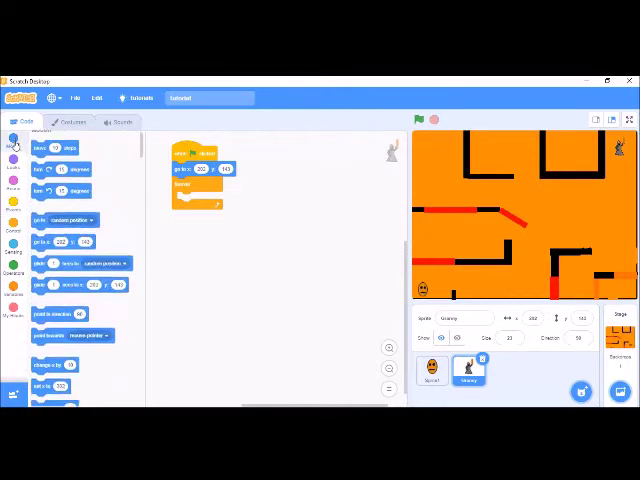
left_click_drag(42, 345, 188, 205)
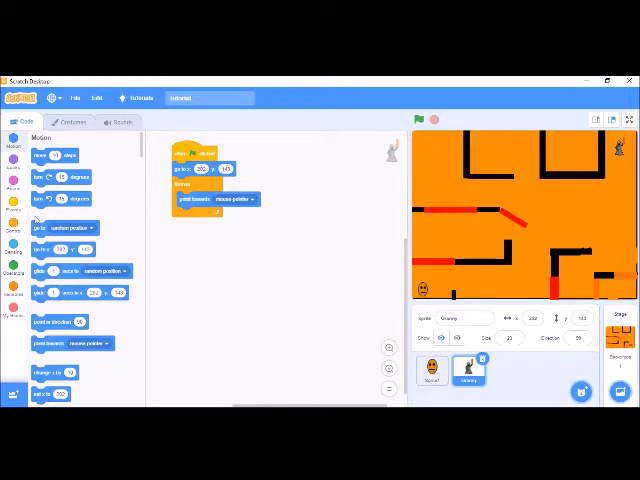
left_click(256, 199)
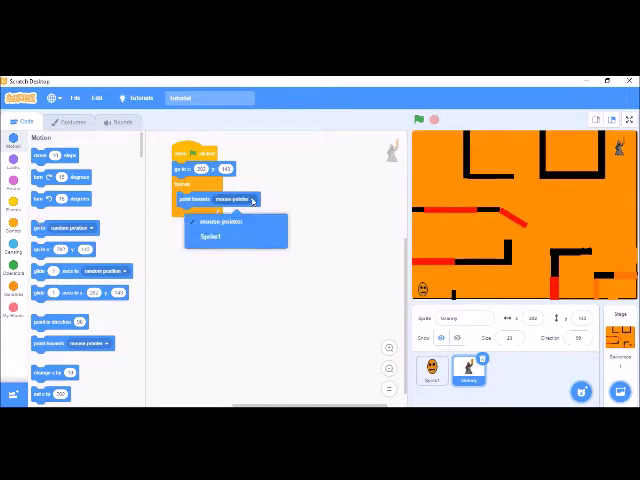
left_click(215, 238)
left_click(430, 368)
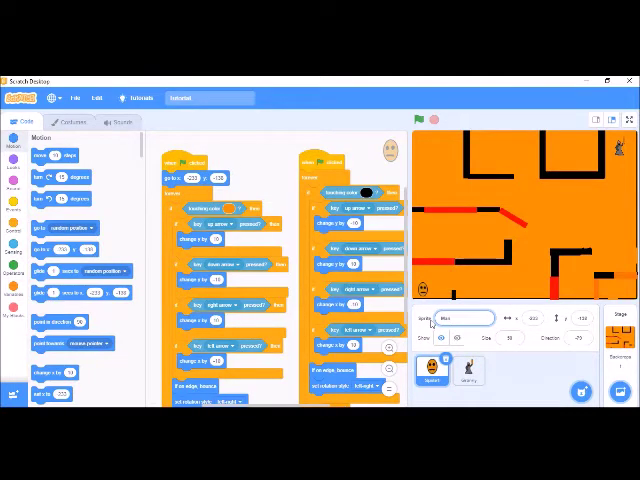
left_click(471, 368)
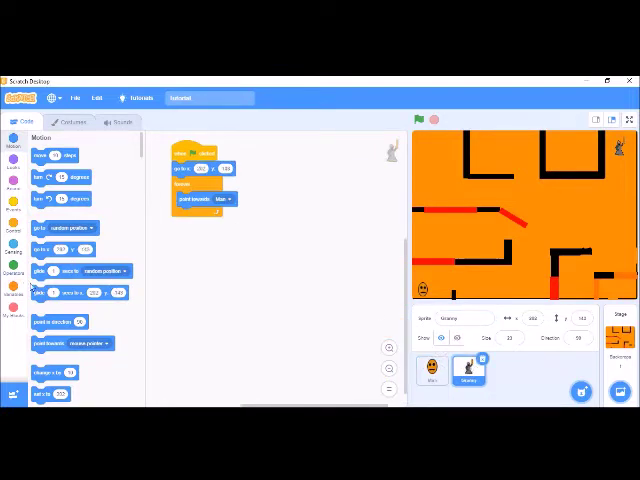
left_click_drag(40, 155, 200, 214)
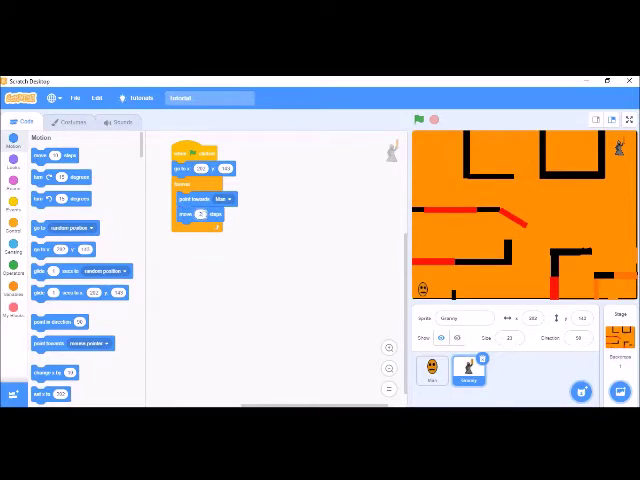
- Duplicate the script and strip the copy down to a flag hat with a forever loop
right_click(194, 152)
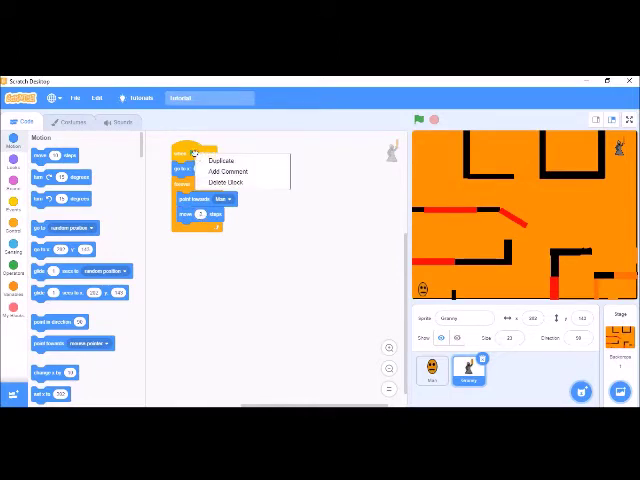
left_click(206, 161)
left_click(332, 212)
left_click_drag(332, 212, 313, 255)
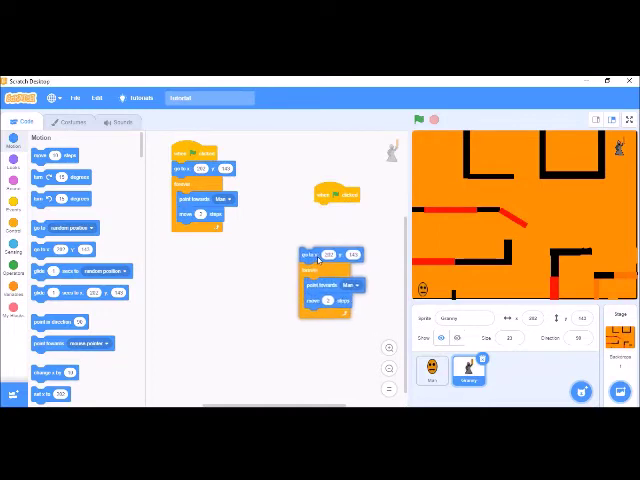
left_click_drag(333, 281, 237, 290)
key("Delete")
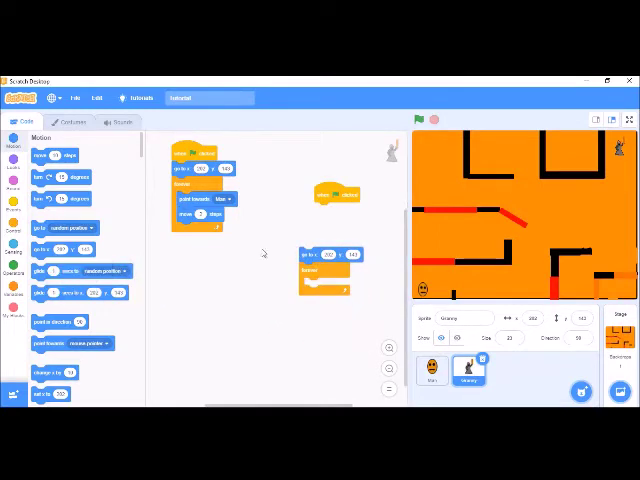
mouse_move(302, 254)
left_mouse_down()
mouse_move(310, 240)
mouse_move(312, 300)
left_mouse_up()
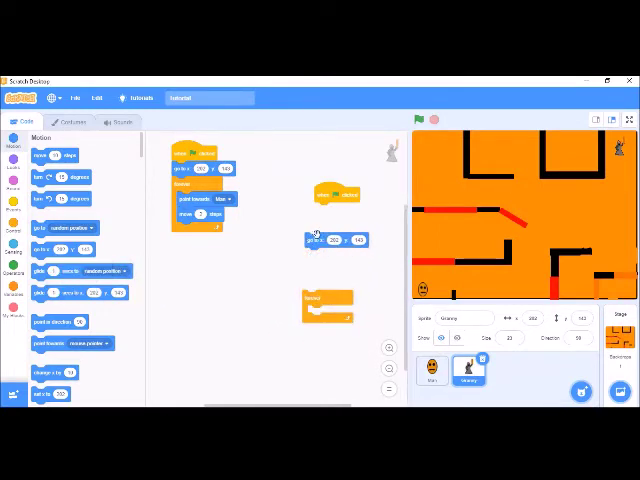
key("Delete")
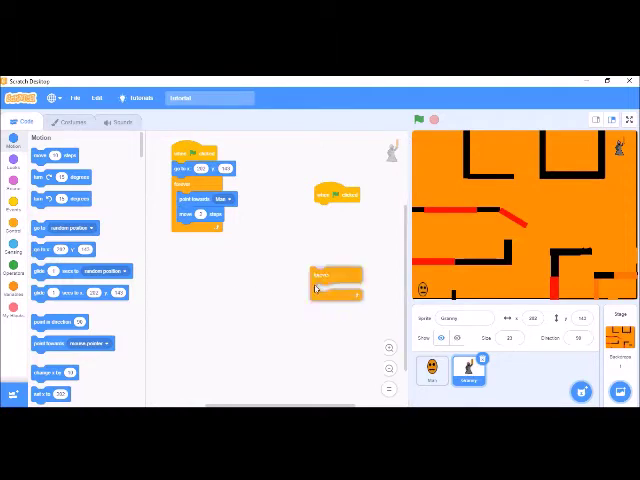
mouse_move(312, 300)
left_mouse_down()
mouse_move(323, 212)
mouse_move(314, 195)
left_mouse_up()
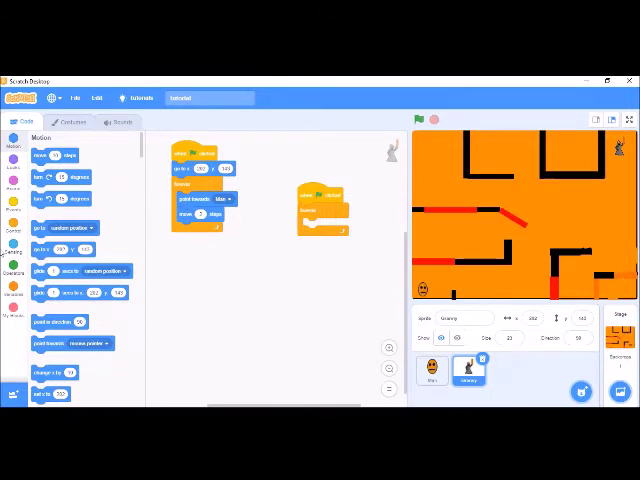
- Put an if block with a 'touching black' colour check inside the second loop
left_click(13, 240)
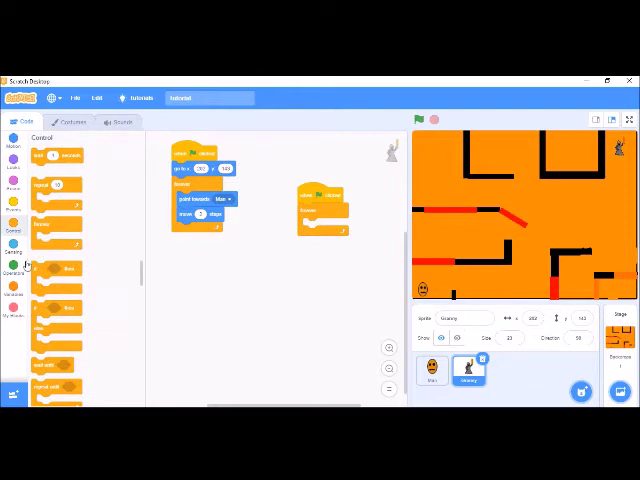
left_click_drag(45, 267, 302, 226)
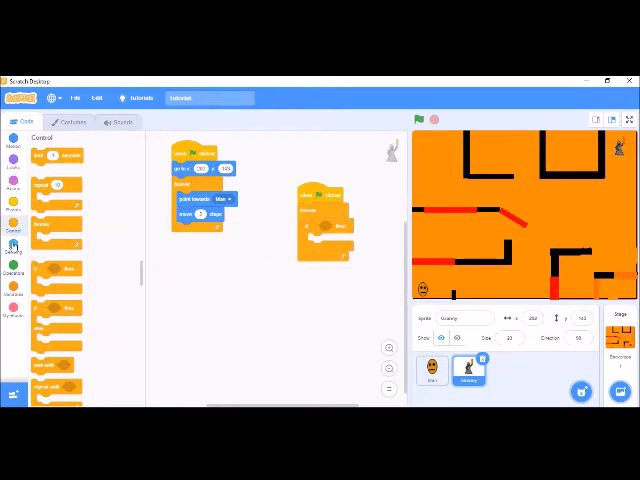
left_click(13, 247)
left_click_drag(55, 170, 334, 238)
left_click(366, 226)
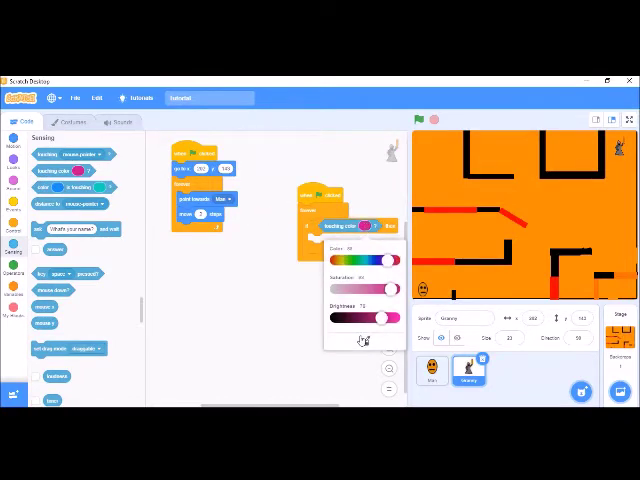
left_click(365, 340)
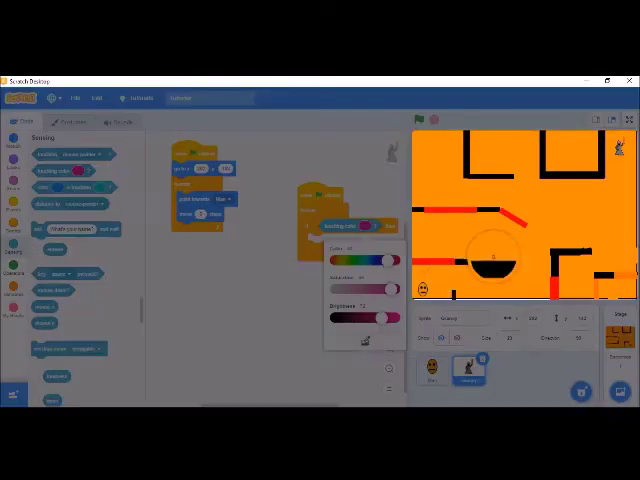
left_click(497, 260)
left_click(251, 311)
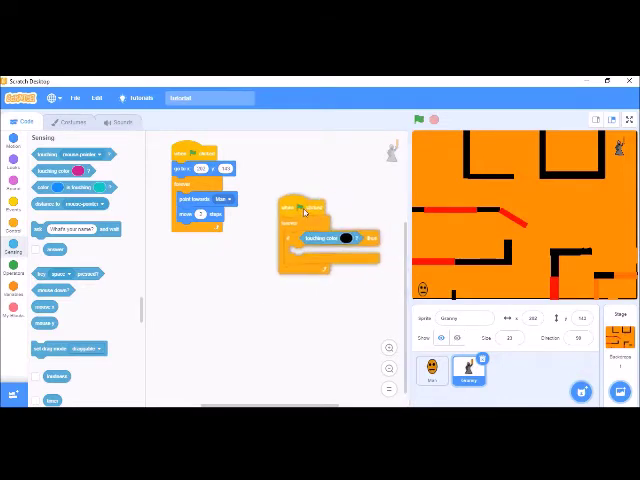
left_click_drag(322, 194, 290, 218)
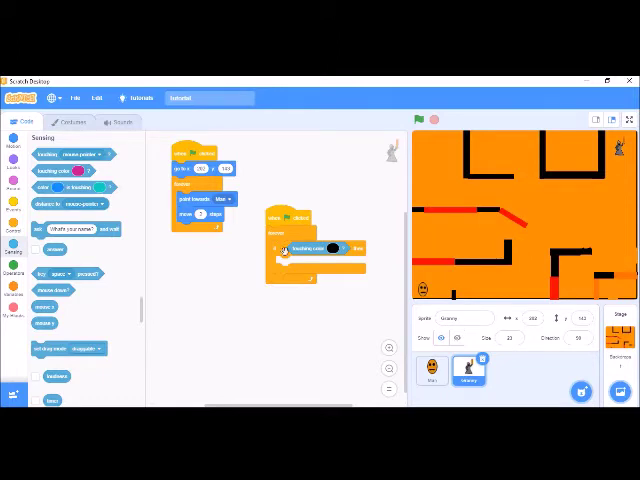
left_click(14, 266)
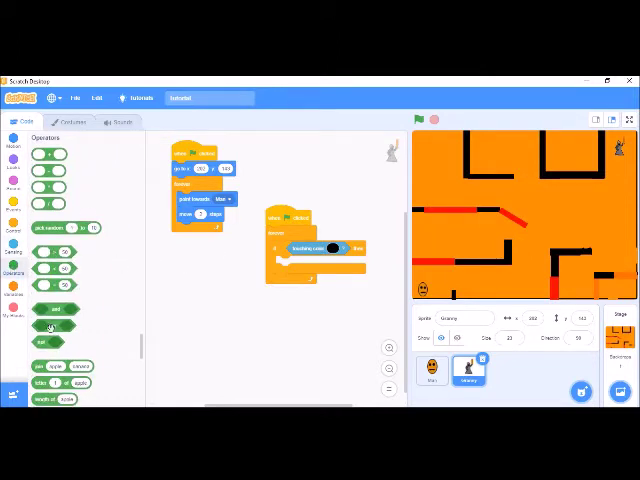
- Make the if condition 'touching black or touching orange'
left_click_drag(50, 327, 245, 311)
left_click_drag(305, 248, 255, 311)
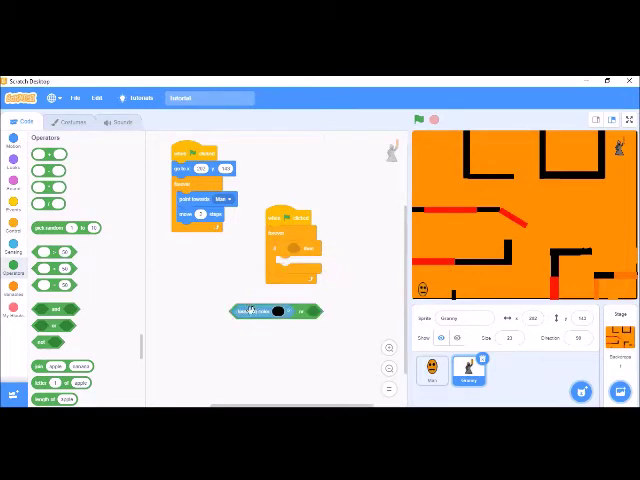
right_click(278, 312)
left_click(296, 322)
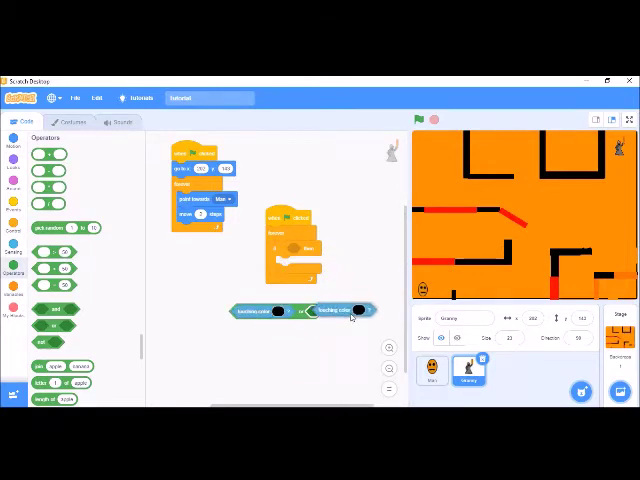
left_click(352, 311)
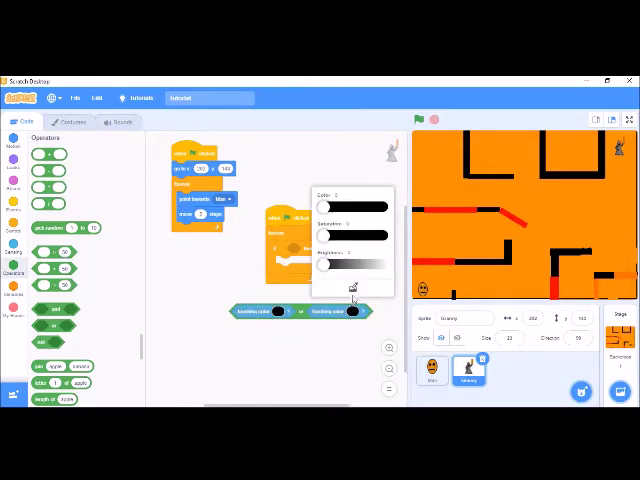
left_click(352, 288)
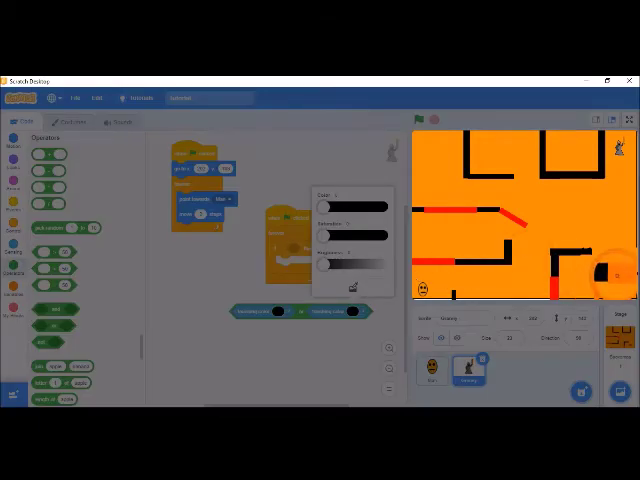
left_click(615, 270)
left_click(342, 362)
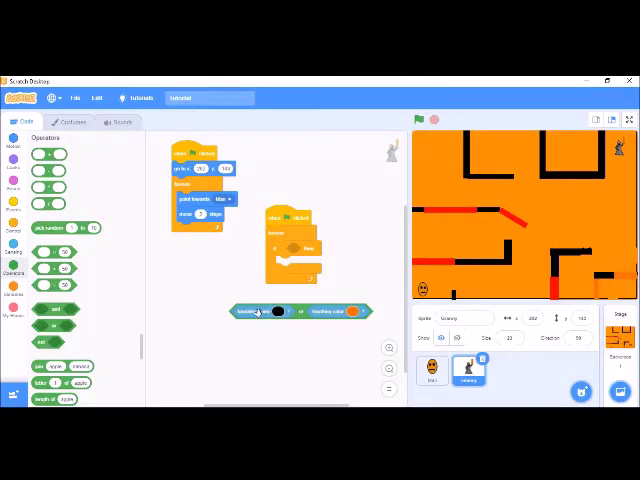
mouse_move(258, 312)
left_mouse_down()
mouse_move(366, 253)
mouse_move(350, 252)
left_mouse_up()
- Add a 'move -10 steps' block inside the if and run the game to test
left_click_drag(275, 217, 255, 218)
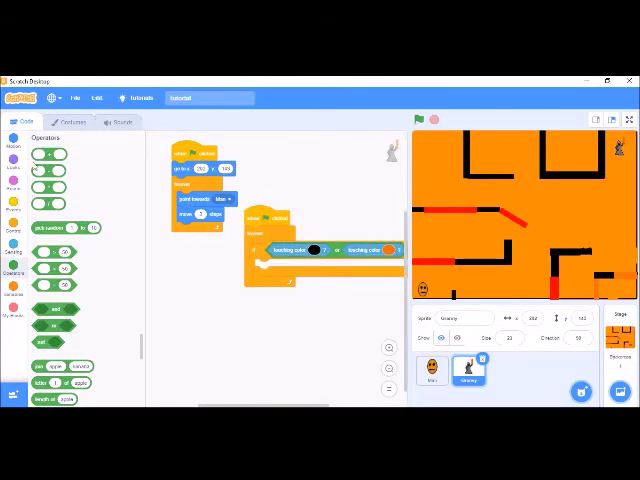
left_click(14, 140)
left_click_drag(50, 155, 268, 266)
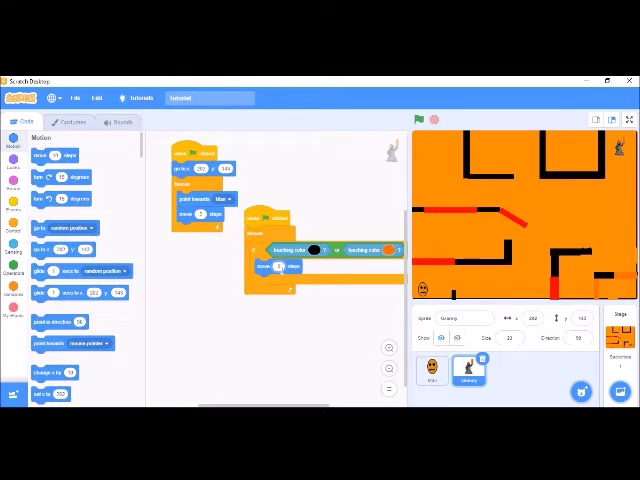
type("-10")
left_click(418, 120)
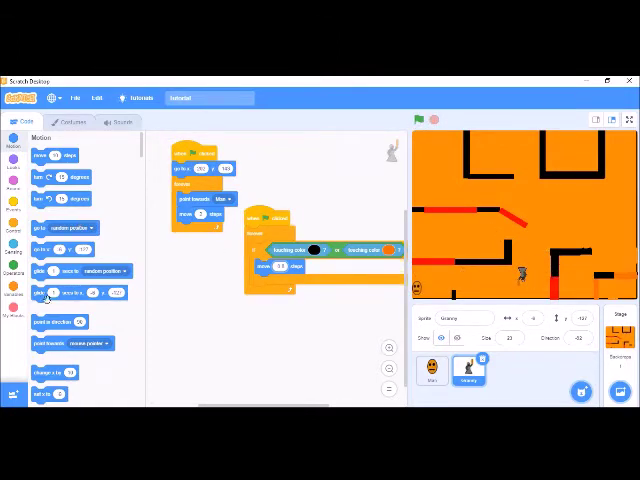
- Add a 'point in direction 90' block to Granny's start script
left_click_drag(45, 321, 205, 170)
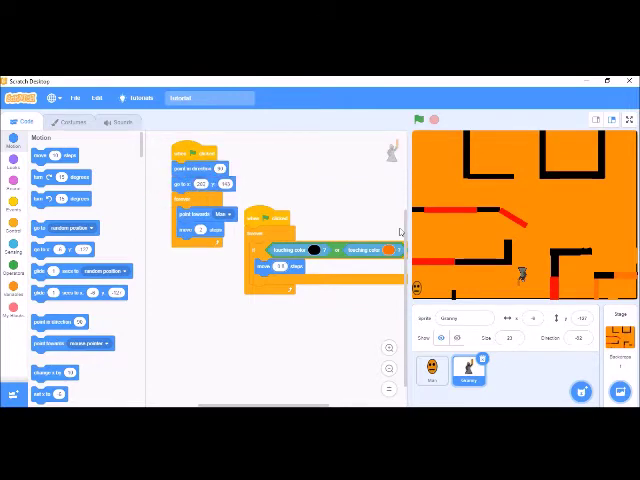
left_click(580, 338)
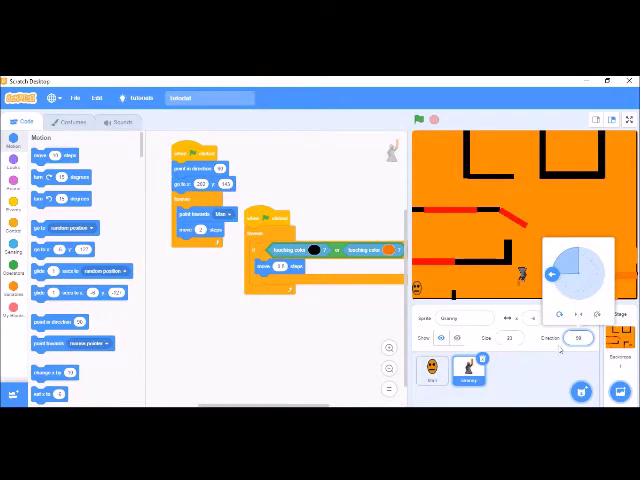
left_click(524, 276)
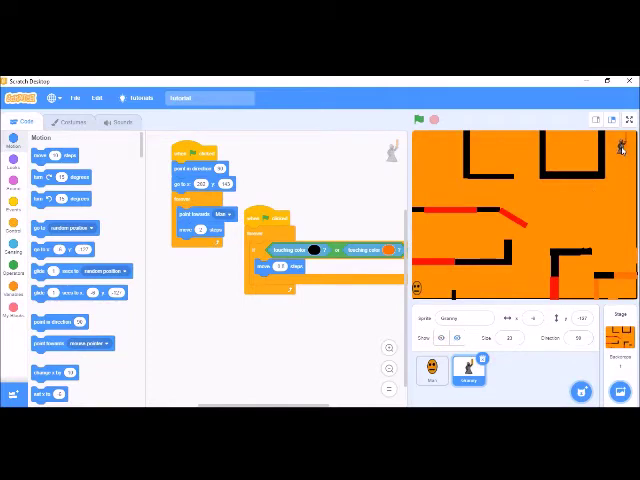
- Replace the or operator with two stacked if blocks: one for black, one for orange
left_click_drag(364, 251, 340, 328)
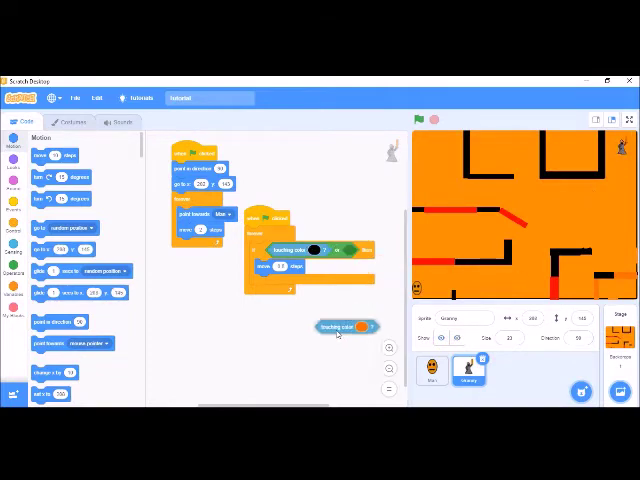
mouse_move(345, 250)
left_mouse_down()
mouse_move(245, 350)
mouse_move(348, 233)
mouse_move(313, 252)
left_mouse_up()
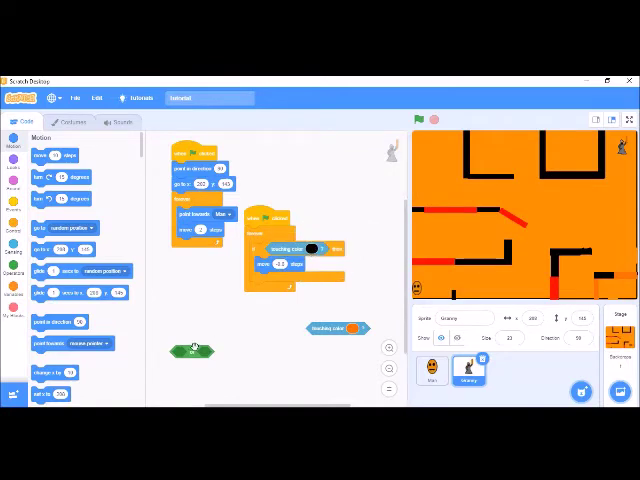
left_click_drag(190, 351, 86, 374)
right_click(335, 260)
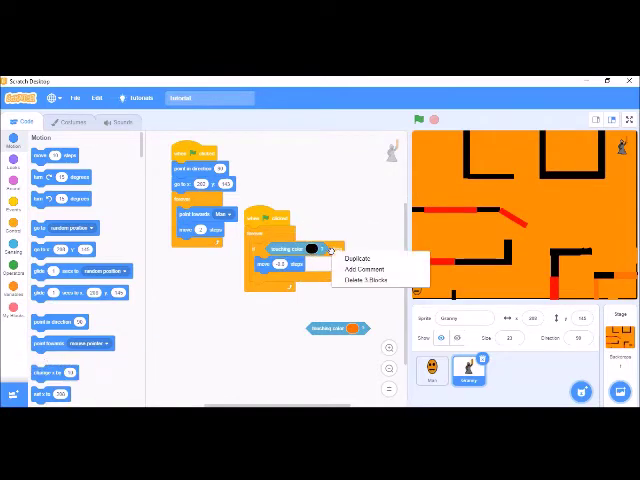
left_click(349, 259)
left_click(336, 306)
left_click_drag(335, 305, 307, 355)
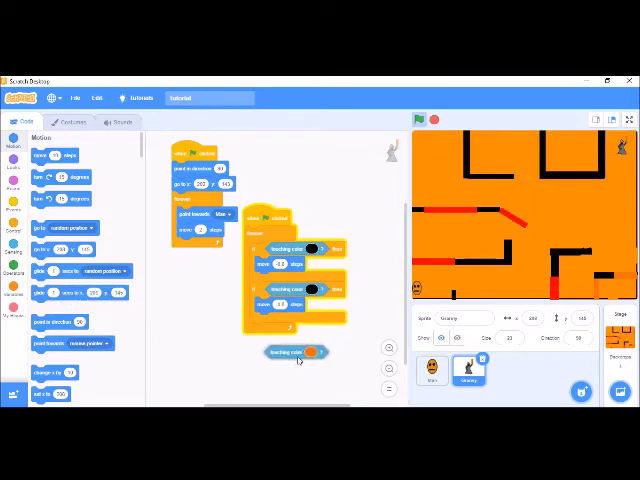
left_click_drag(284, 289, 160, 300)
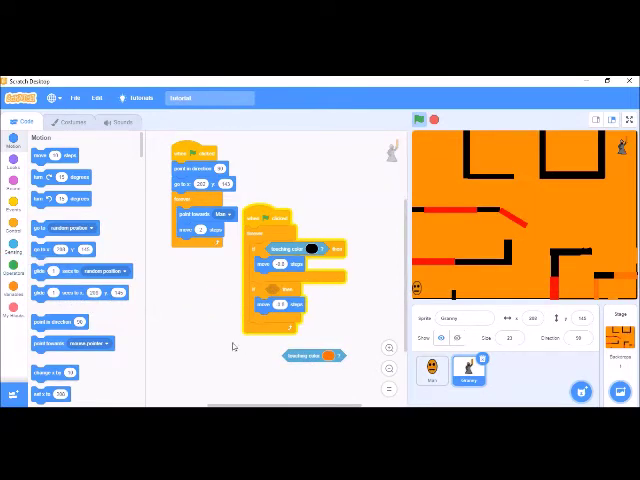
left_click_drag(305, 355, 296, 290)
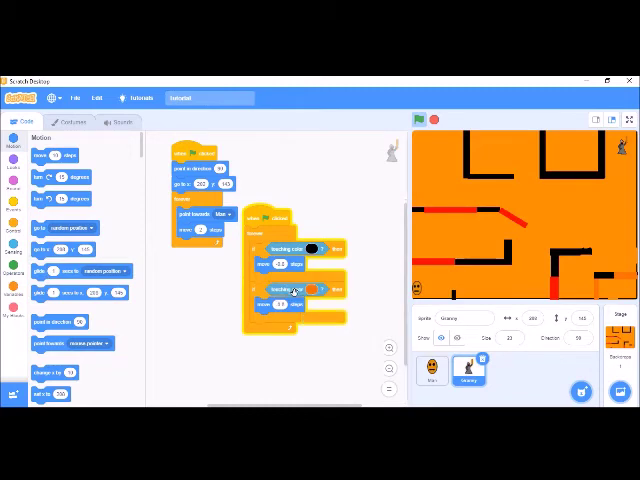
- Run and stop the game, then start painting a new sprite
left_click(420, 119)
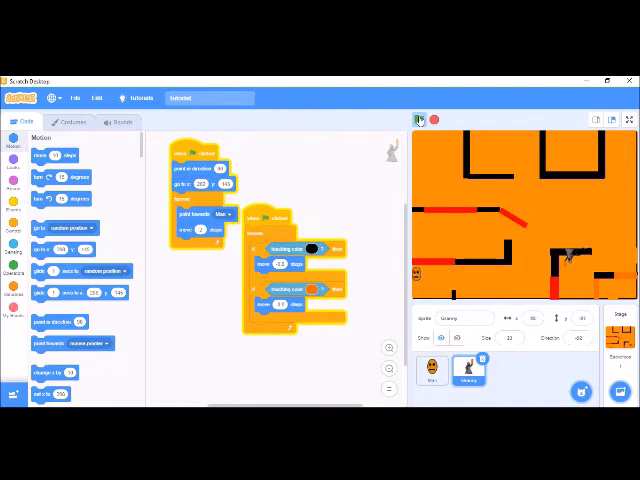
left_click(434, 119)
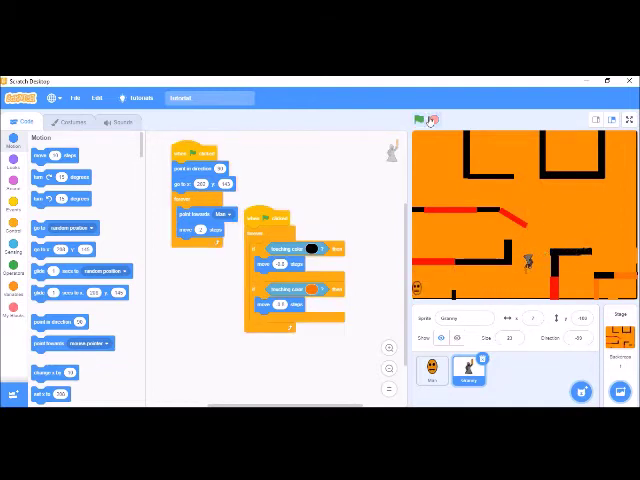
mouse_move(581, 391)
left_click(581, 355)
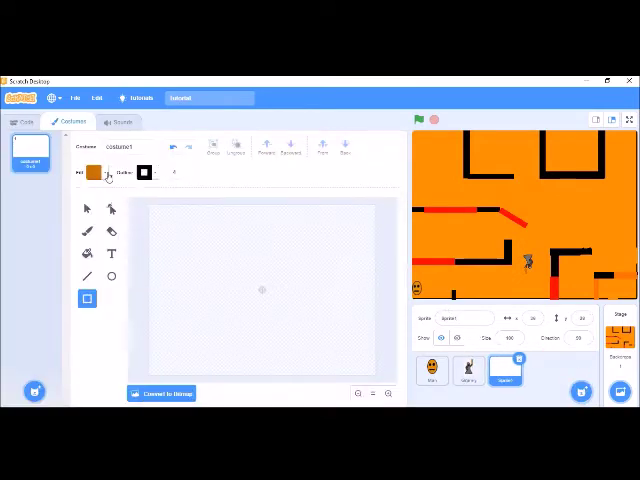
- Draw an orange, outline-free rectangle cradle with a rounded bump at its right end
left_click(95, 172)
mouse_move(64, 205)
left_mouse_down()
mouse_move(73, 207)
mouse_move(65, 206)
left_mouse_up()
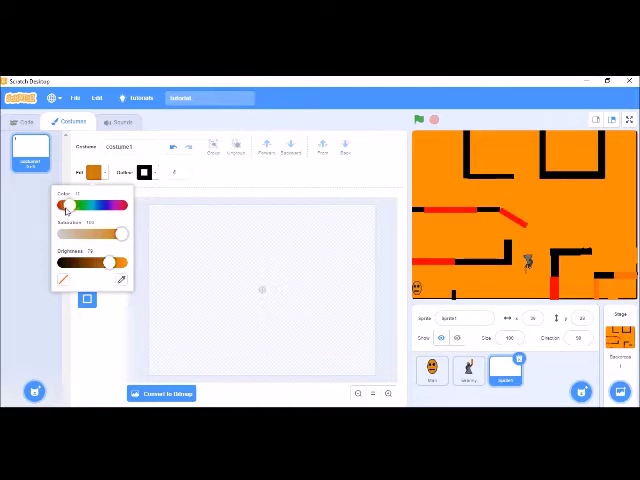
left_click(160, 300)
left_click_drag(212, 270, 320, 312)
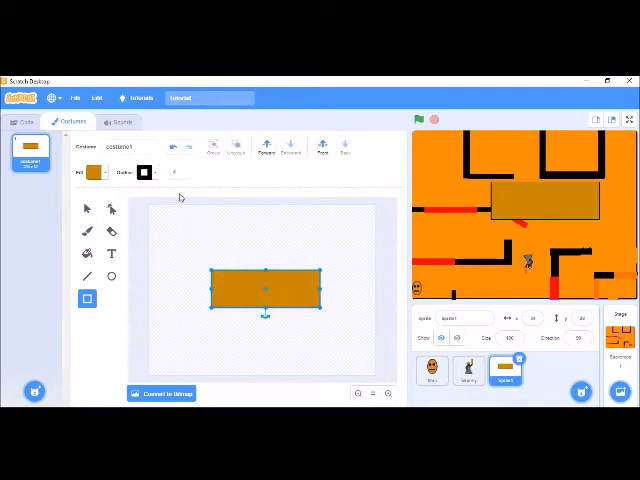
left_click(152, 173)
left_click(111, 279)
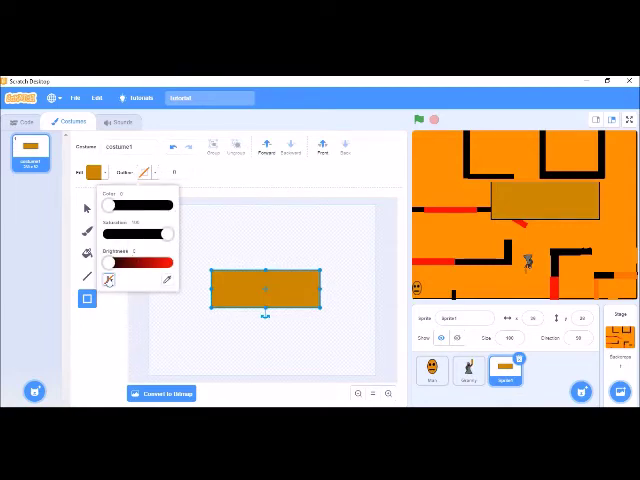
left_click(299, 213)
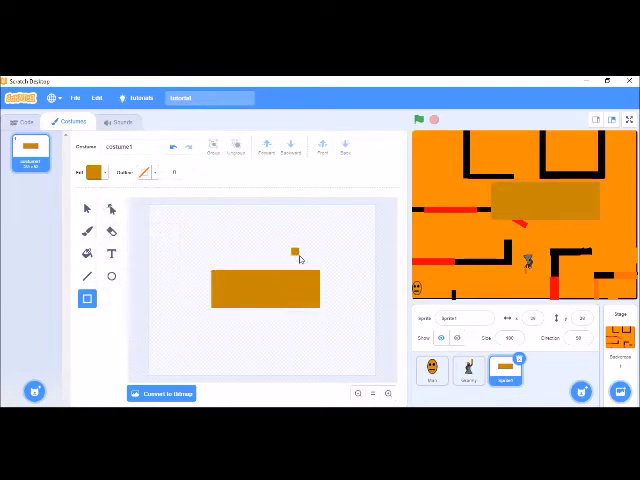
left_click_drag(292, 248, 316, 278)
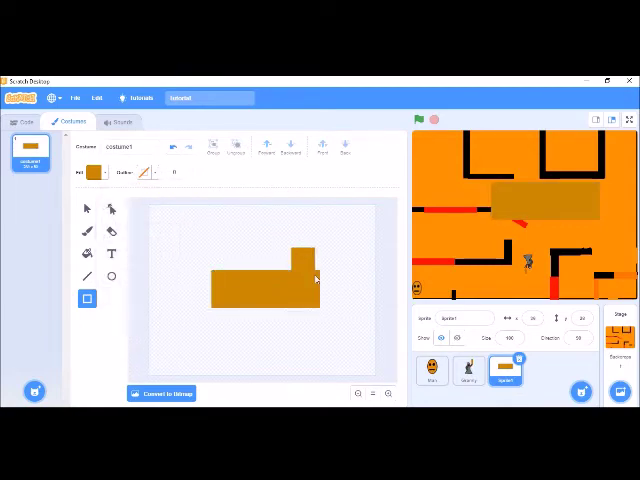
left_click(174, 150)
left_click(111, 276)
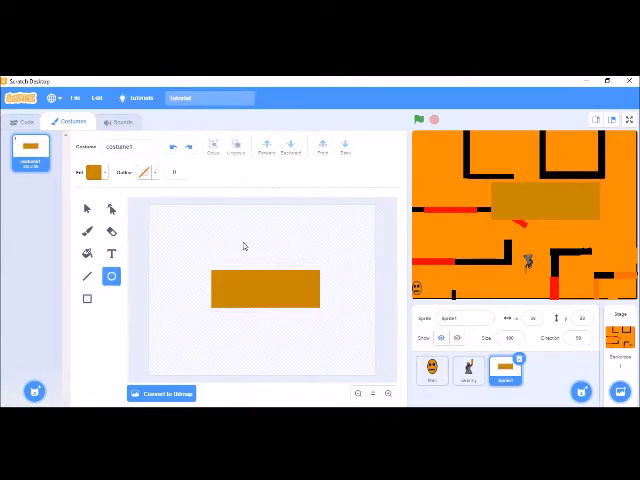
left_click_drag(297, 249, 320, 283)
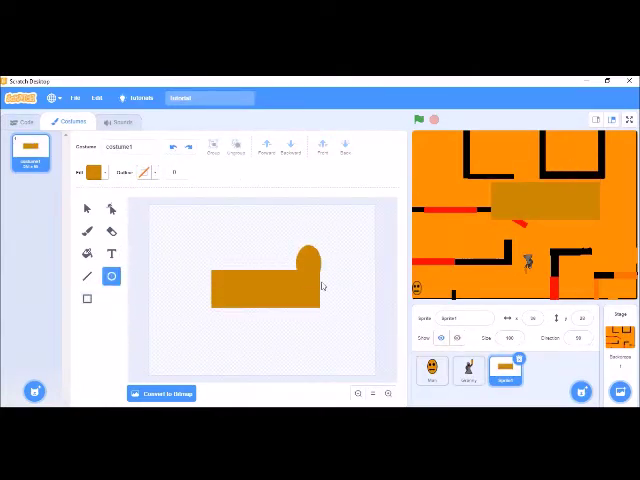
left_click(291, 231)
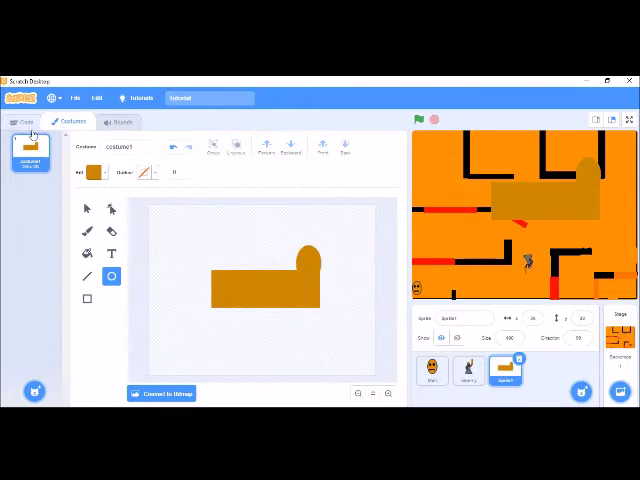
- Duplicate the cradle costume and tune the fill colour to yellow
right_click(30, 150)
left_click(50, 161)
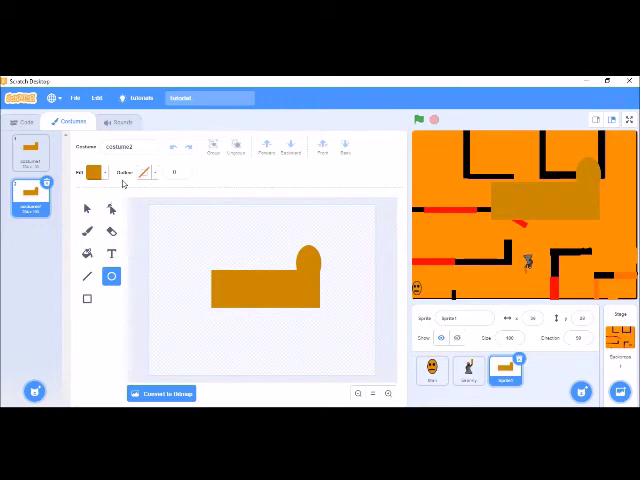
left_click(104, 177)
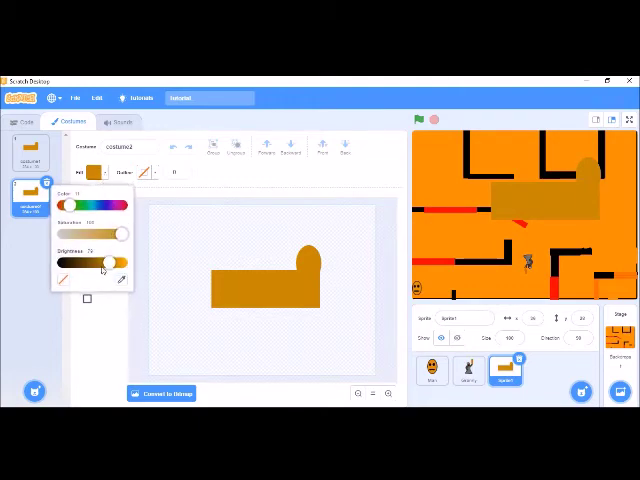
left_click_drag(118, 234, 122, 233)
left_click_drag(65, 206, 72, 206)
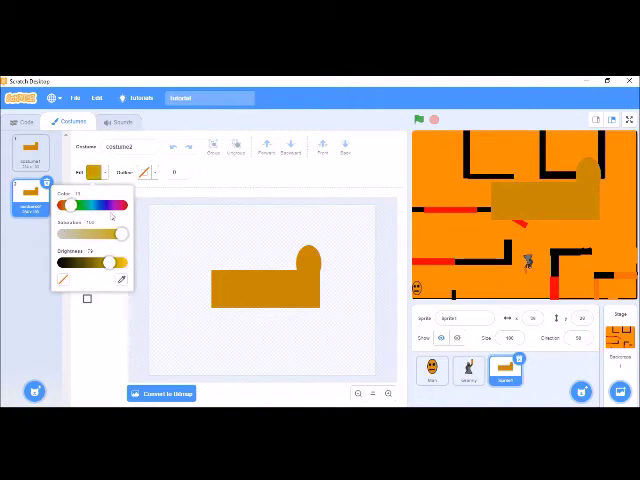
left_click(118, 281)
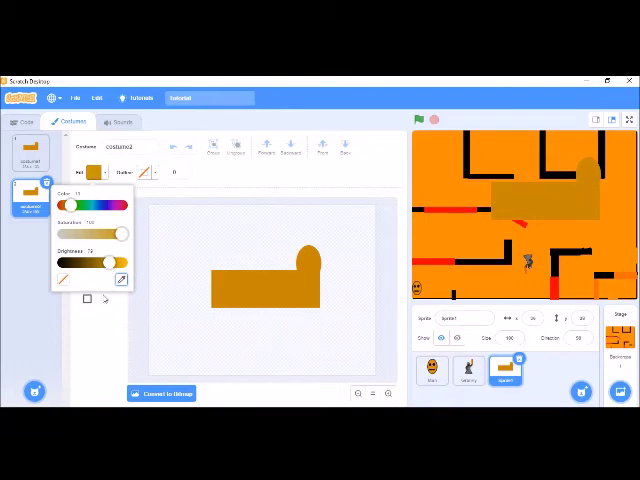
left_click_drag(70, 206, 75, 206)
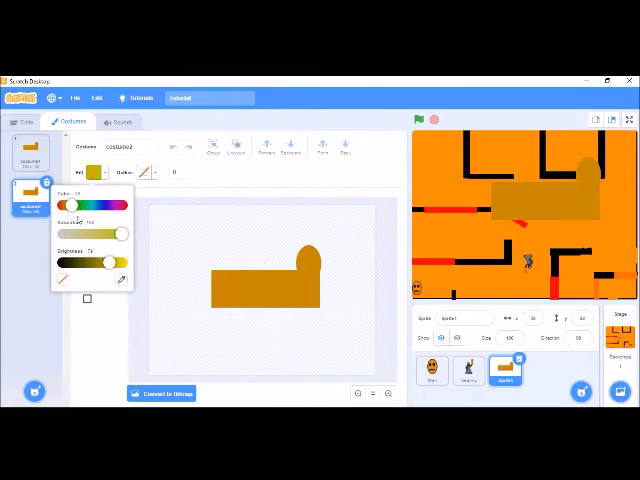
left_click_drag(121, 234, 113, 234)
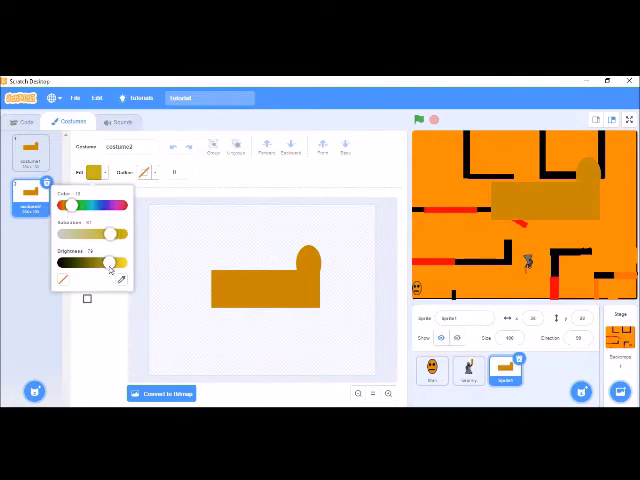
left_click_drag(110, 263, 122, 263)
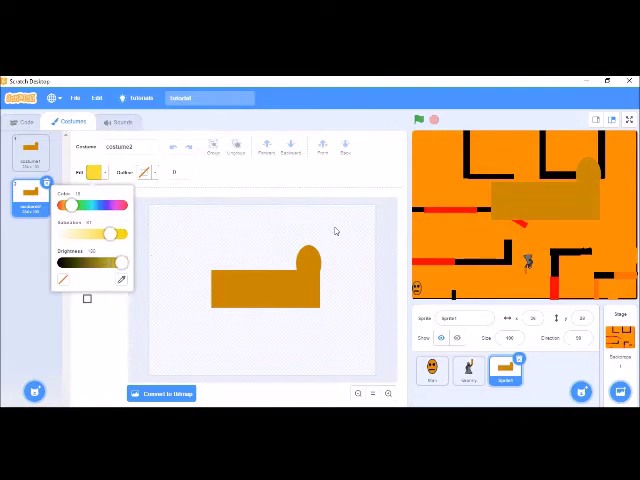
left_click(261, 206)
- Draw a yellow oval head with a black outline beside the cradle
left_click(146, 172)
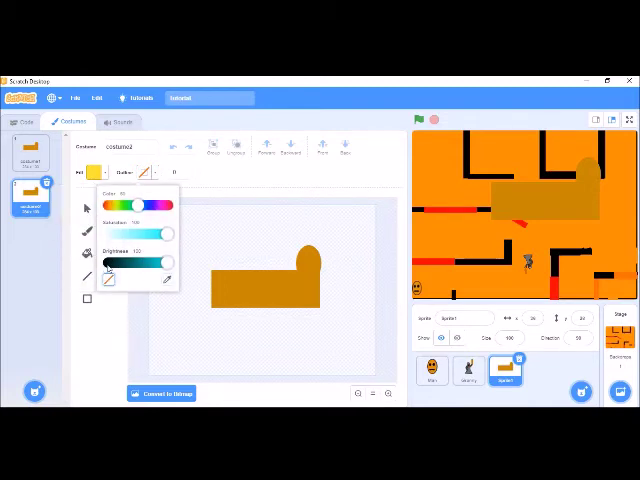
left_click_drag(110, 263, 68, 263)
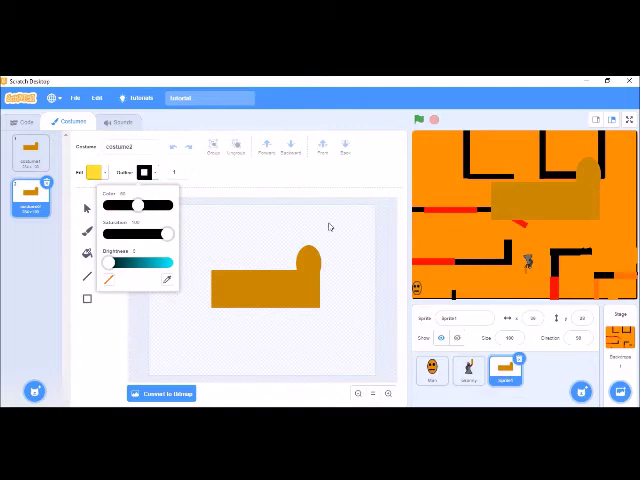
left_click(289, 246)
left_click_drag(330, 222, 358, 268)
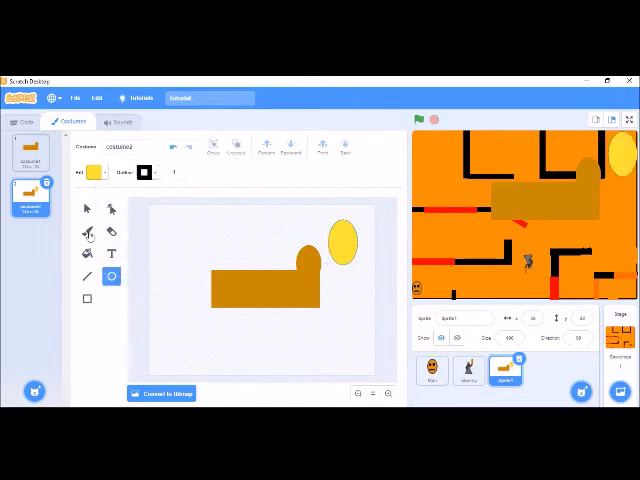
left_click(88, 232)
left_click(105, 176)
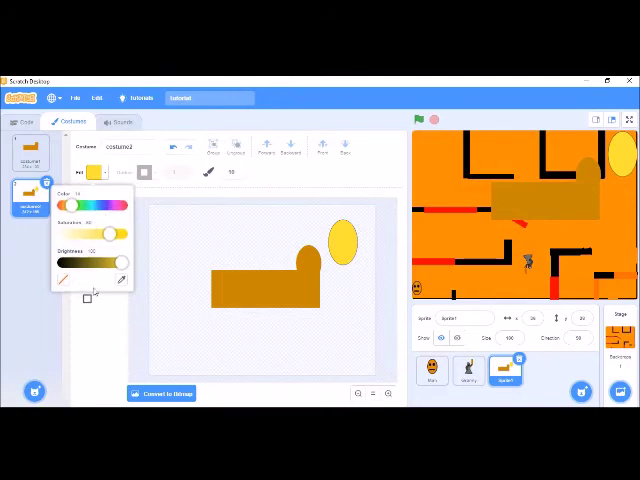
left_click(62, 263)
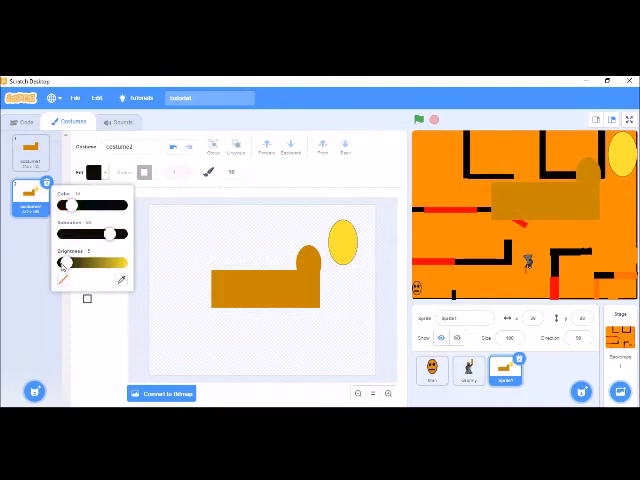
- Paint black eyes, a mouth and wild hair strands on the yellow oval face
left_click(337, 239)
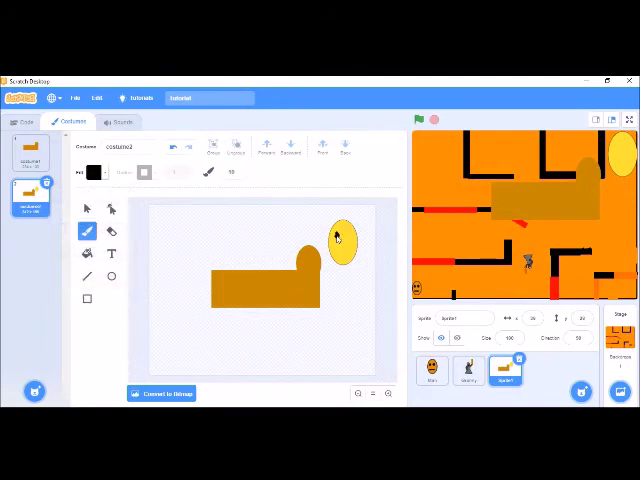
left_click(346, 237)
mouse_move(335, 232)
left_mouse_down()
mouse_move(352, 234)
mouse_move(347, 252)
left_mouse_up()
key("ctrl+z")
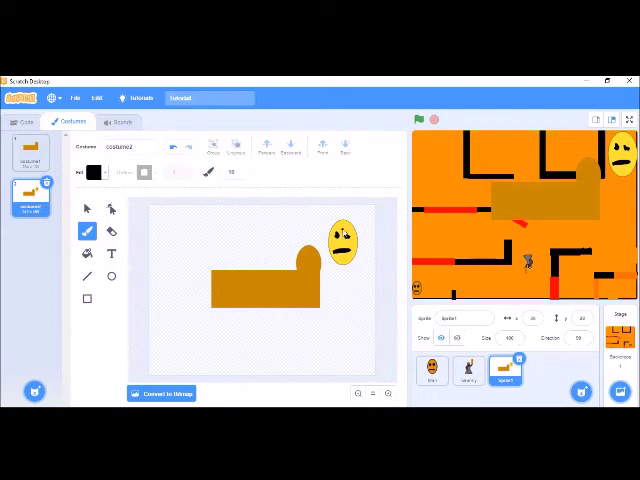
left_click_drag(341, 226, 306, 239)
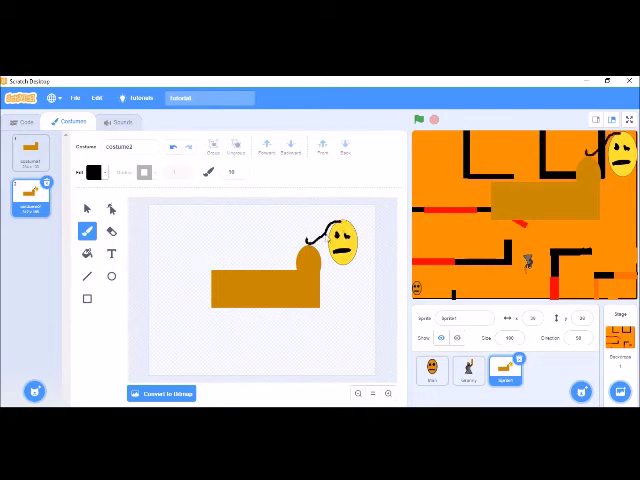
left_click_drag(349, 221, 372, 248)
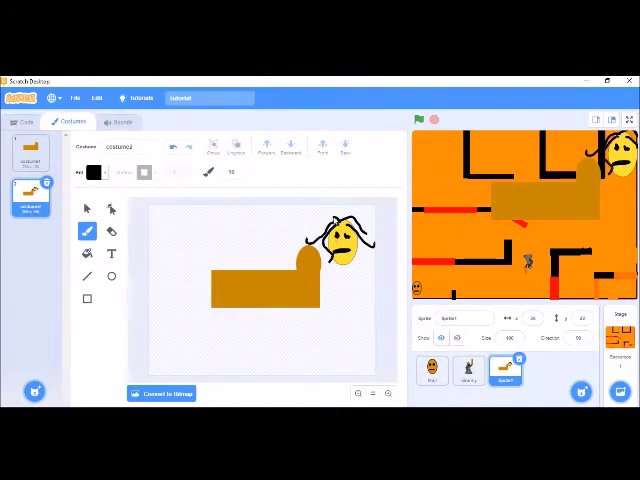
left_click_drag(336, 218, 298, 242)
mouse_move(343, 213)
left_mouse_down()
mouse_move(345, 228)
mouse_move(368, 240)
left_mouse_up()
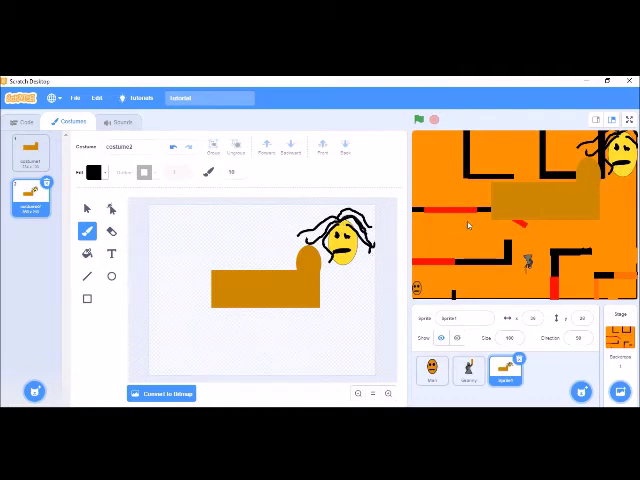
left_click(509, 338)
type("30")
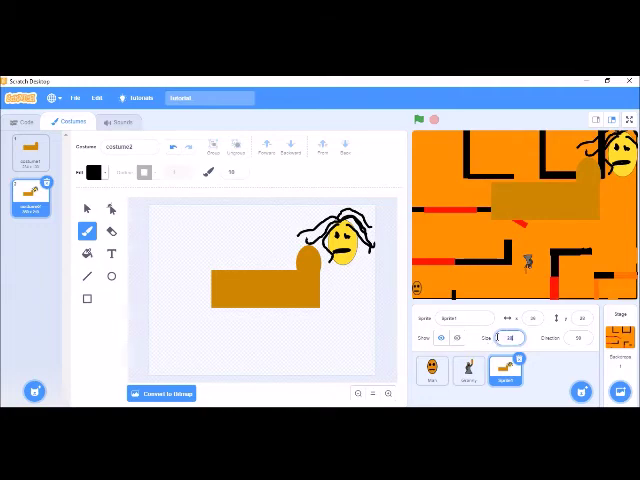
- Apply the smaller size, move the cradle into the upper-right maze room, and select costume1
key("Return")
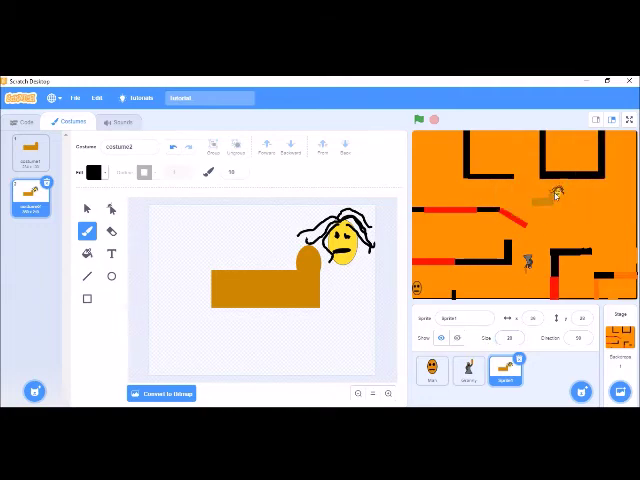
left_click_drag(557, 193, 580, 148)
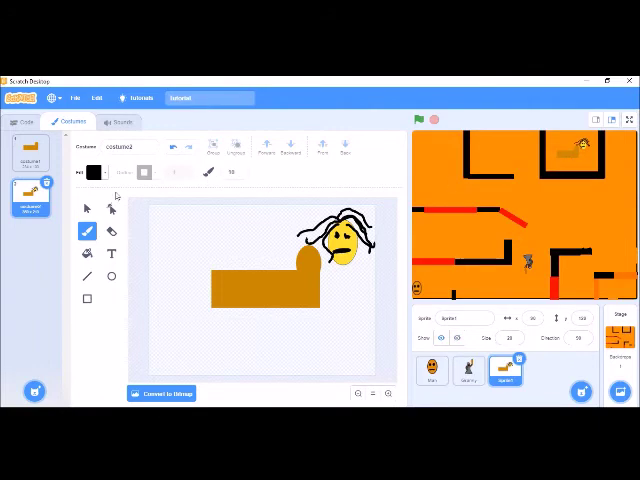
left_click(30, 152)
- Give the cradle sprite a flag-started forever loop containing an if block
left_click(26, 122)
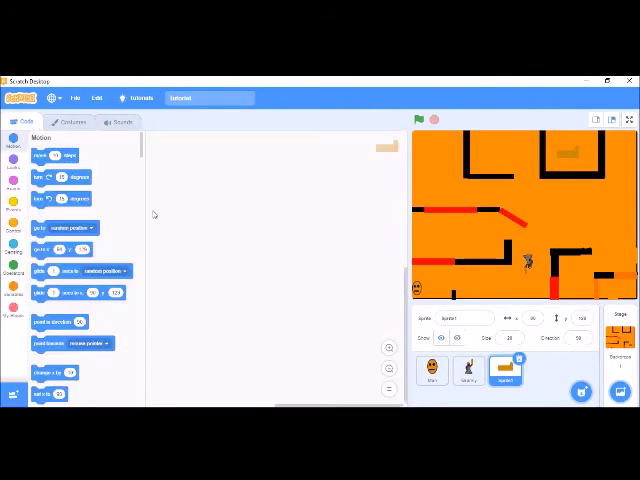
left_click(13, 226)
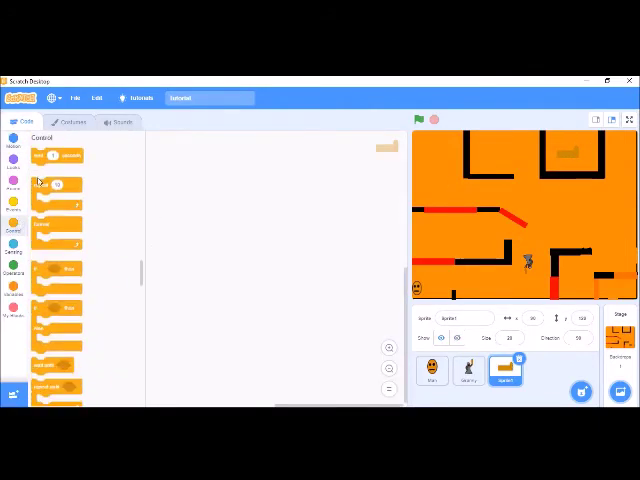
left_click_drag(44, 228, 250, 205)
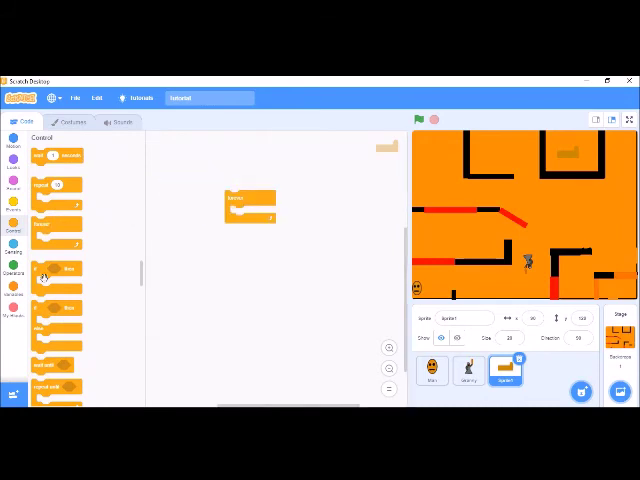
left_click_drag(43, 269, 255, 215)
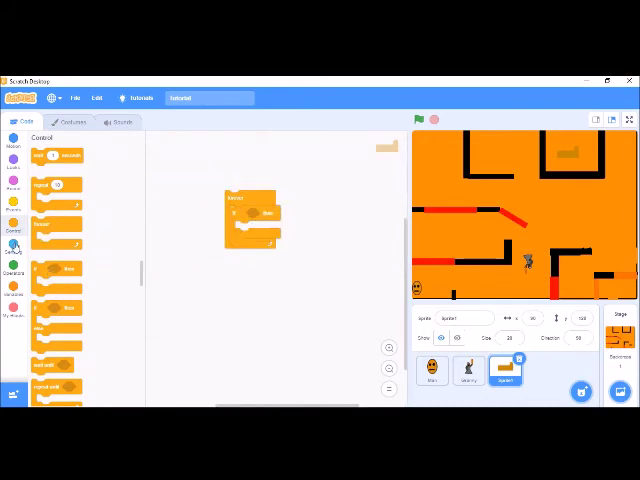
left_click(13, 246)
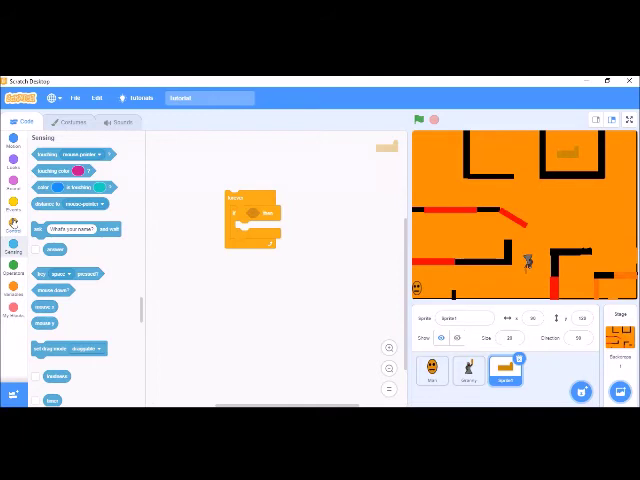
left_click(13, 165)
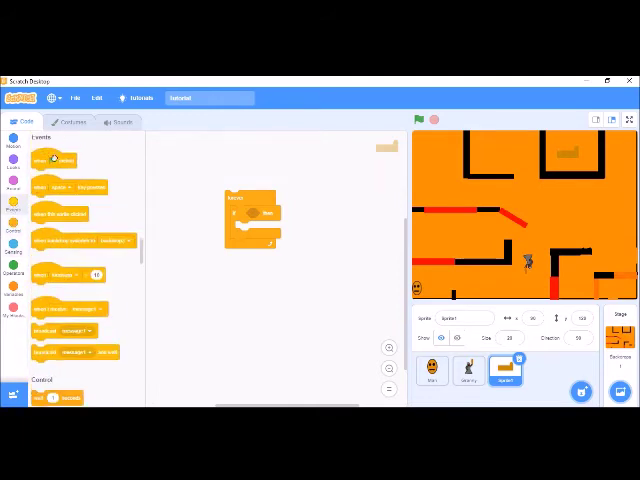
left_click_drag(53, 157, 250, 180)
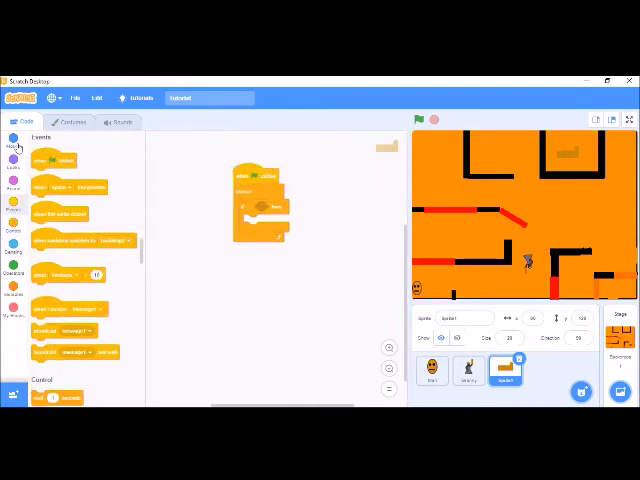
- Add a 'go to x: y:' start position and 'switch costume to costume1', then test-run
left_click(13, 143)
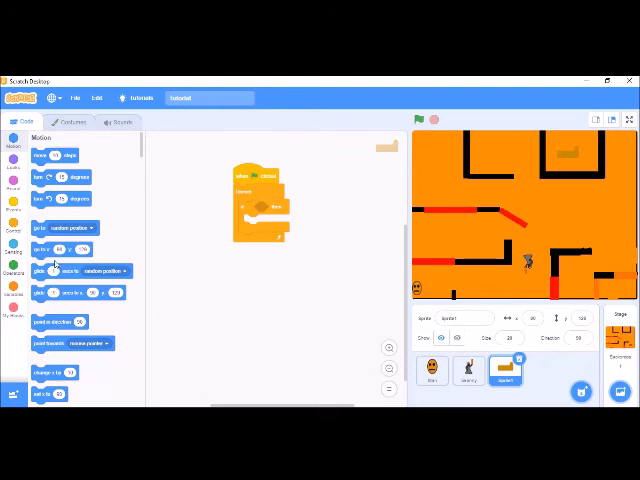
left_click_drag(40, 249, 252, 184)
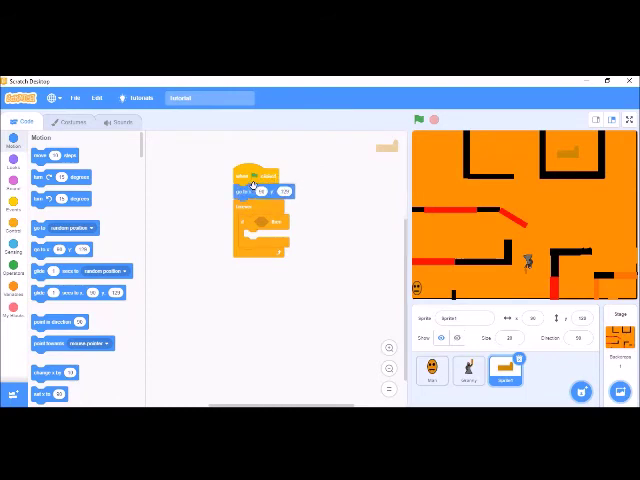
left_click(13, 162)
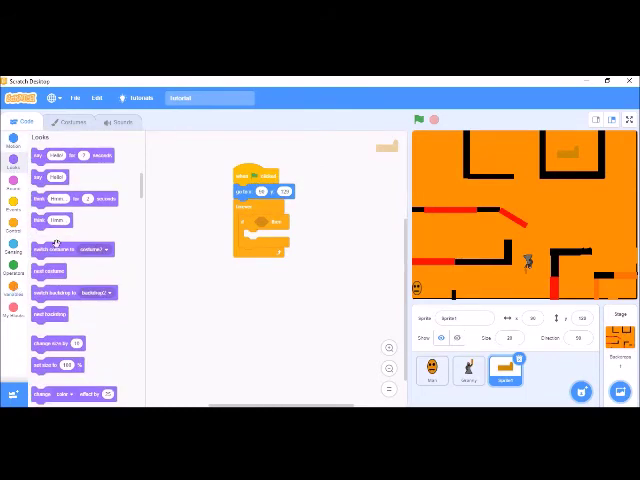
left_click_drag(55, 248, 254, 213)
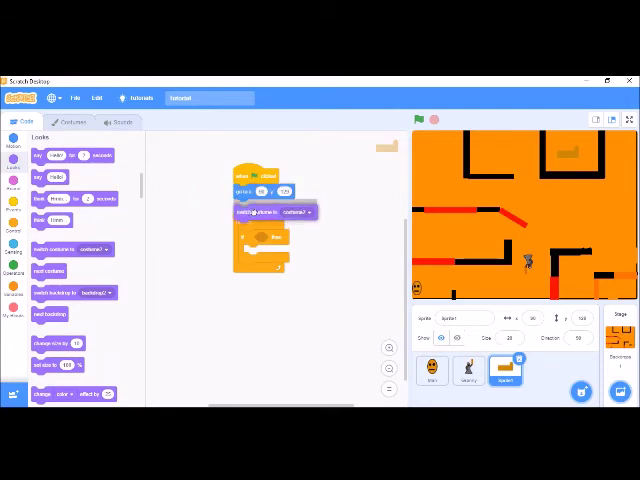
left_click(305, 207)
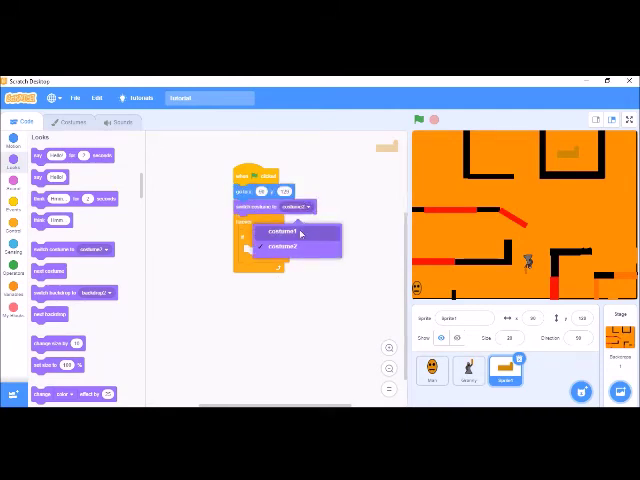
left_click(283, 232)
left_click(419, 121)
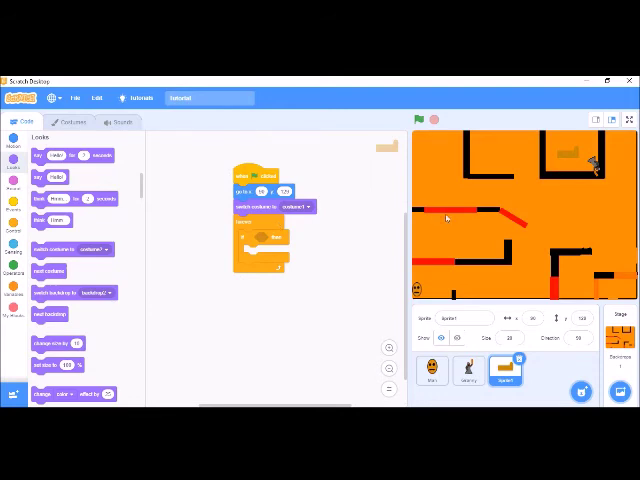
- Erase a piece of the top-centre backdrop wall and fill the spot with the maze's orange
left_click(622, 342)
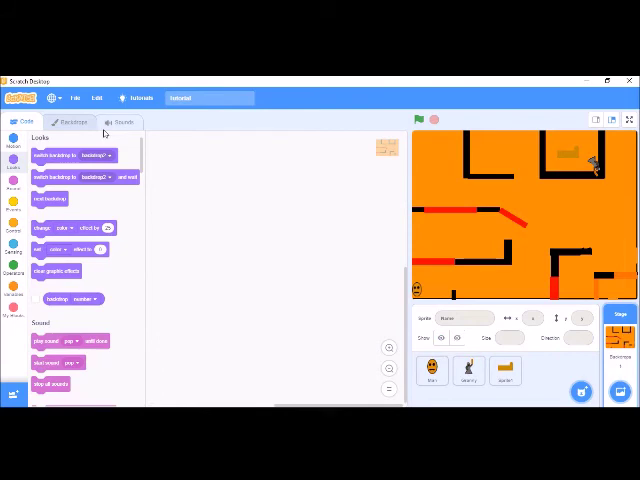
left_click(72, 122)
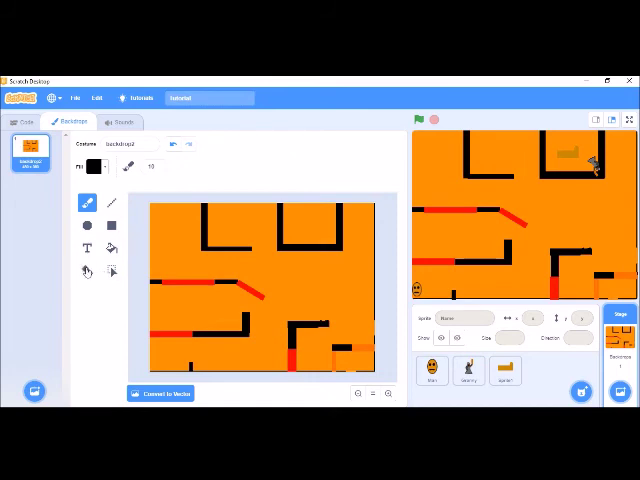
left_click(87, 270)
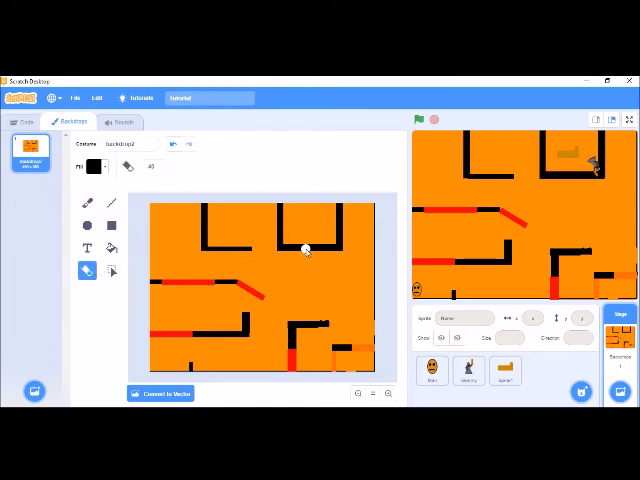
mouse_move(306, 248)
left_mouse_down()
mouse_move(337, 250)
mouse_move(318, 245)
left_mouse_up()
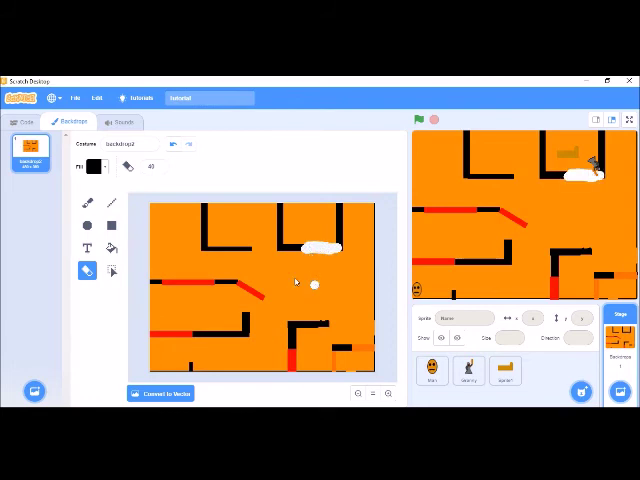
left_click(94, 166)
left_click(121, 292)
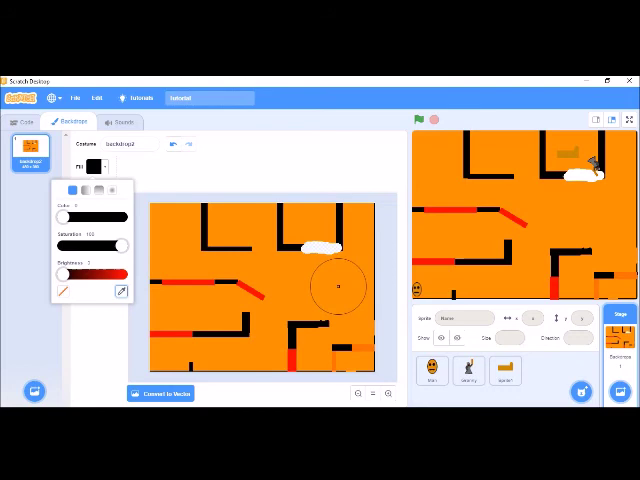
left_click(350, 276)
left_click(320, 250)
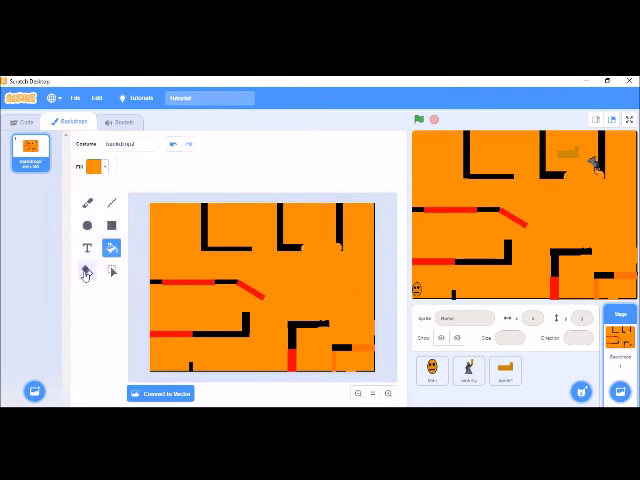
- Erase two more top-wall spots, fill them orange, and test-run the game
left_click(87, 270)
left_click(343, 248)
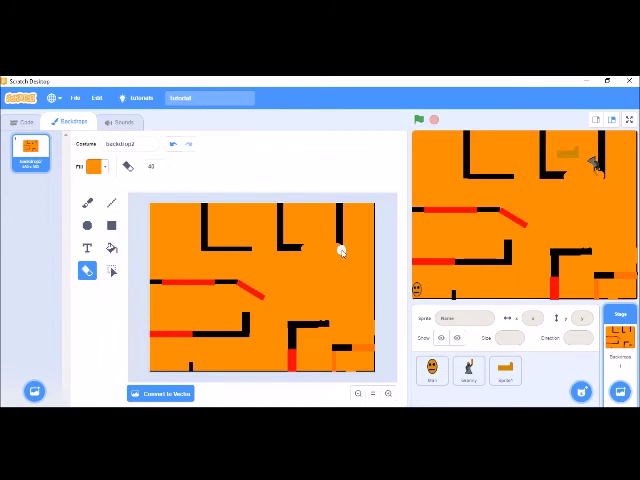
left_click(307, 247)
left_click(111, 250)
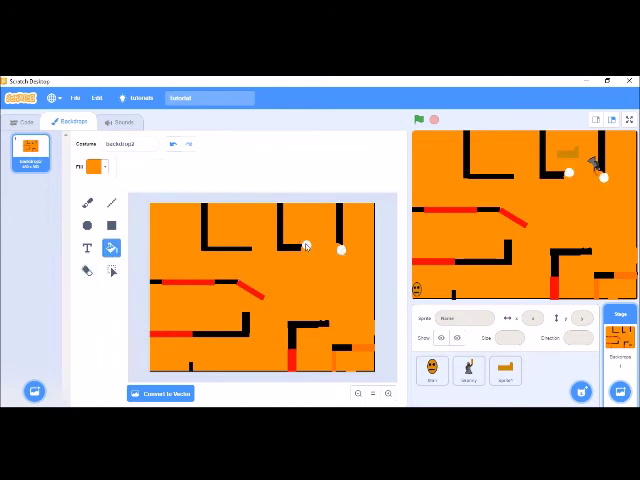
left_click(307, 247)
left_click(343, 250)
left_click(419, 120)
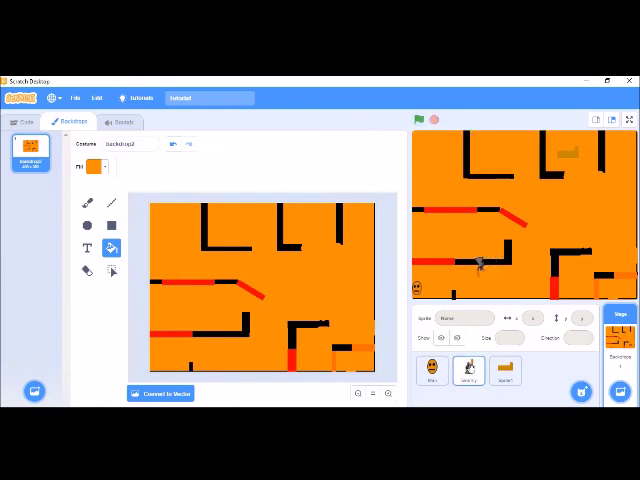
left_click(468, 370)
- Change Granny's looping move amount to 5 steps and run the game to test her speed
left_click(26, 122)
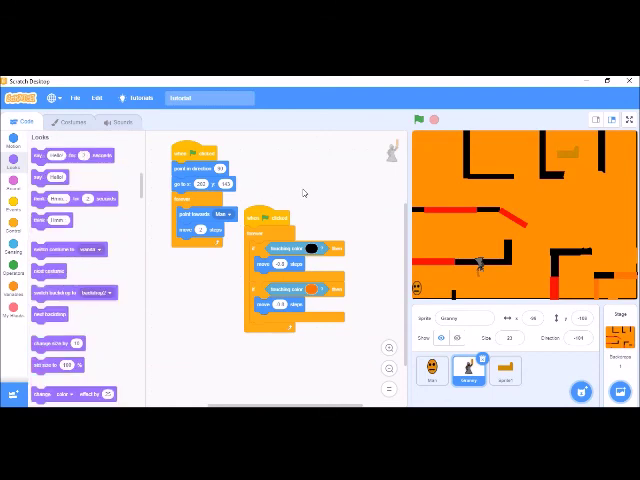
left_click(201, 228)
type("5")
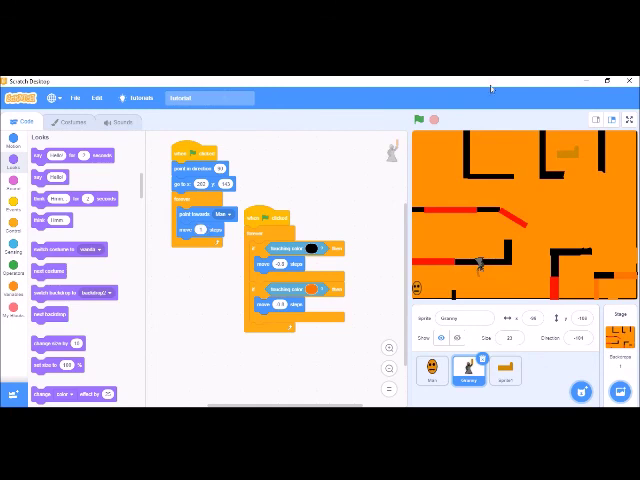
left_click(419, 120)
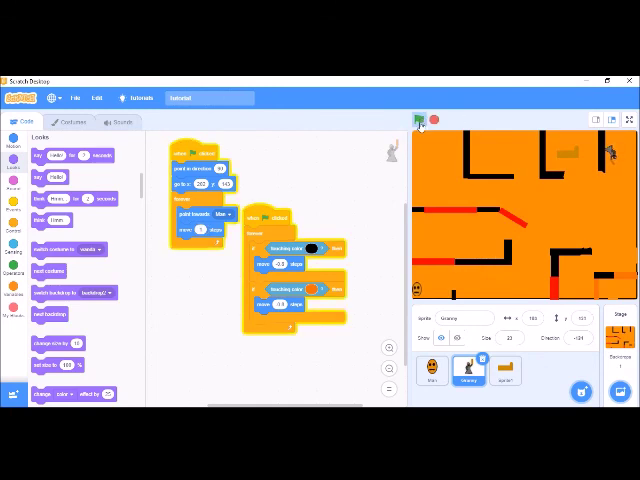